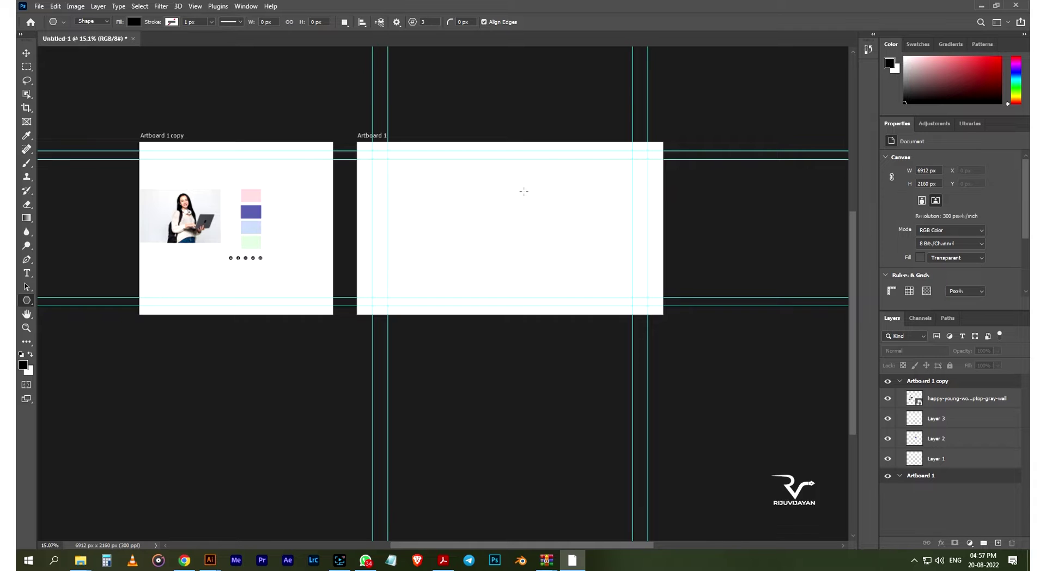
# Draw a 3-sided black polygon on Artboard 1's right side, enlarge it and rotate it about 40°.
pyautogui.click(485, 199)
pyautogui.click(486, 268)
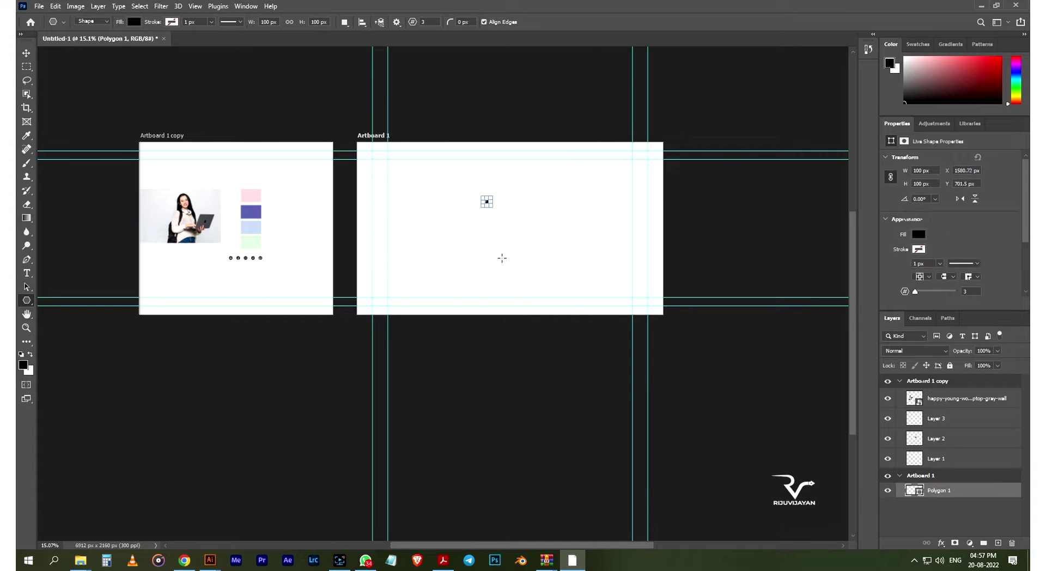
pyautogui.scroll(2, 480, 199)
pyautogui.scroll(1, 479, 199)
pyautogui.moveTo(480, 198); pyautogui.dragTo(563, 283)
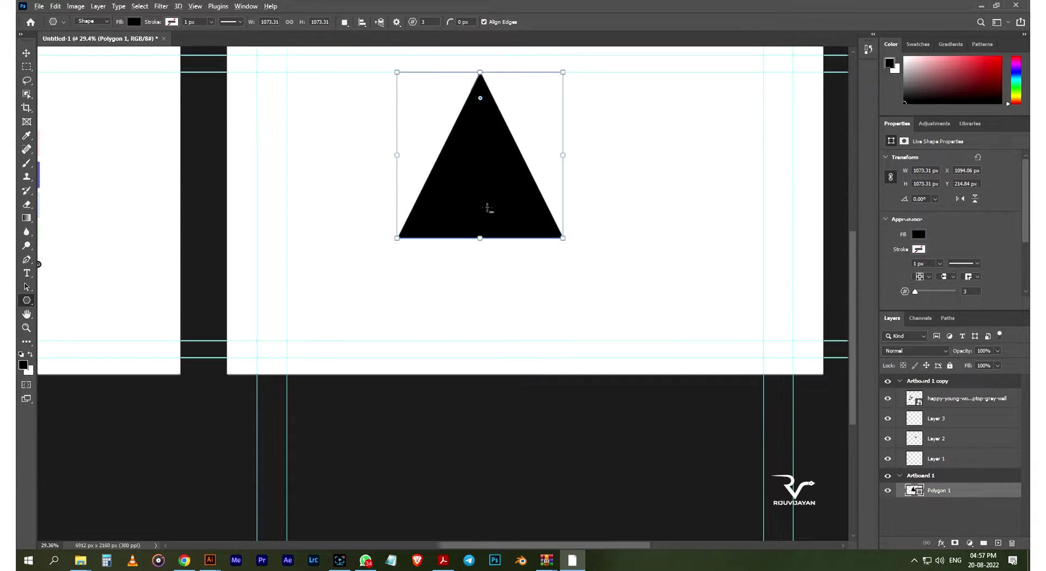
pyautogui.scroll(-2, 488, 204)
pyautogui.scroll(1, 488, 205)
pyautogui.moveTo(533, 140); pyautogui.dragTo(506, 191)
# Scale the triangle down to about 82% with Ctrl+T.
pyautogui.hotkey('ctrl', 't')
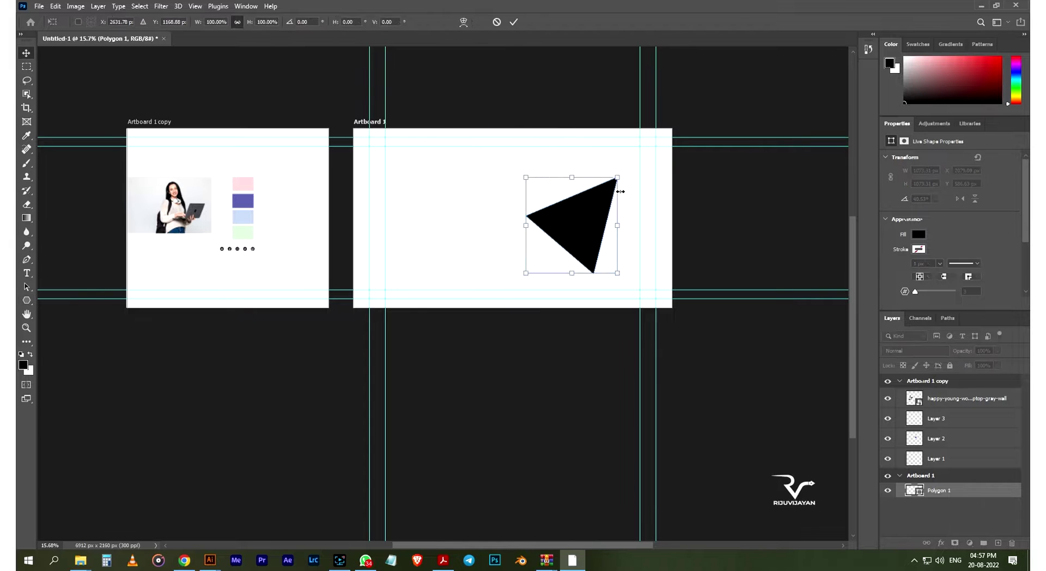
pyautogui.scroll(2, 505, 191)
pyautogui.moveTo(616, 154); pyautogui.dragTo(637, 213)
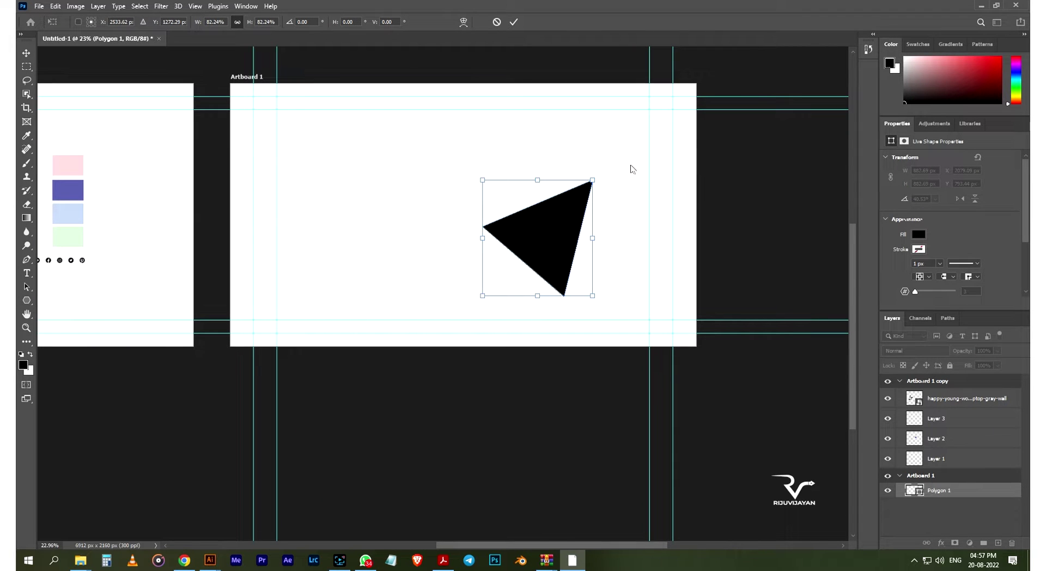
pyautogui.click(513, 22)
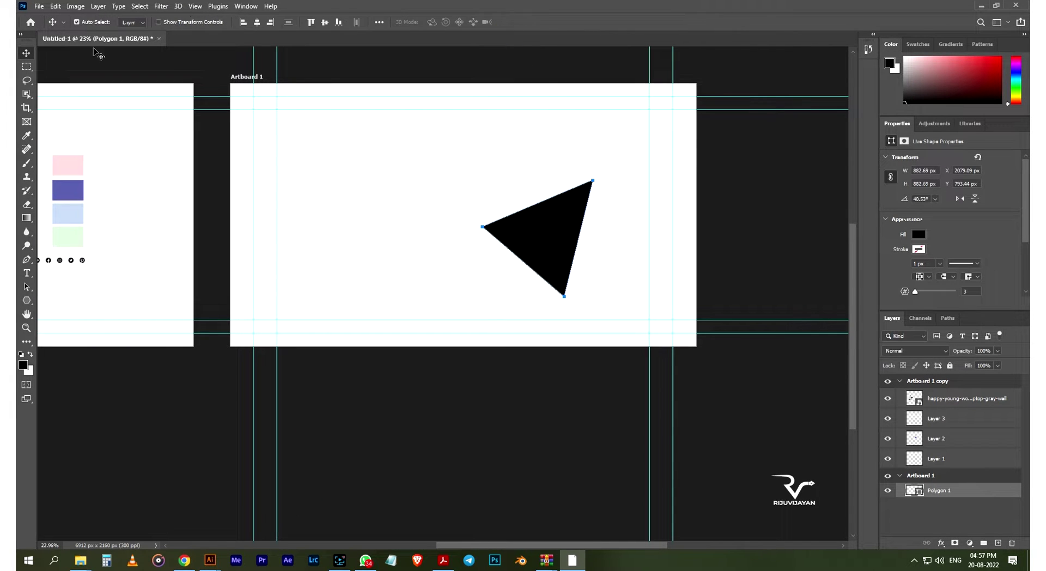
# Round the triangle's corners by dragging a corner widget with Path Selection.
pyautogui.click(26, 286)
pyautogui.moveTo(577, 202); pyautogui.dragTo(570, 213)
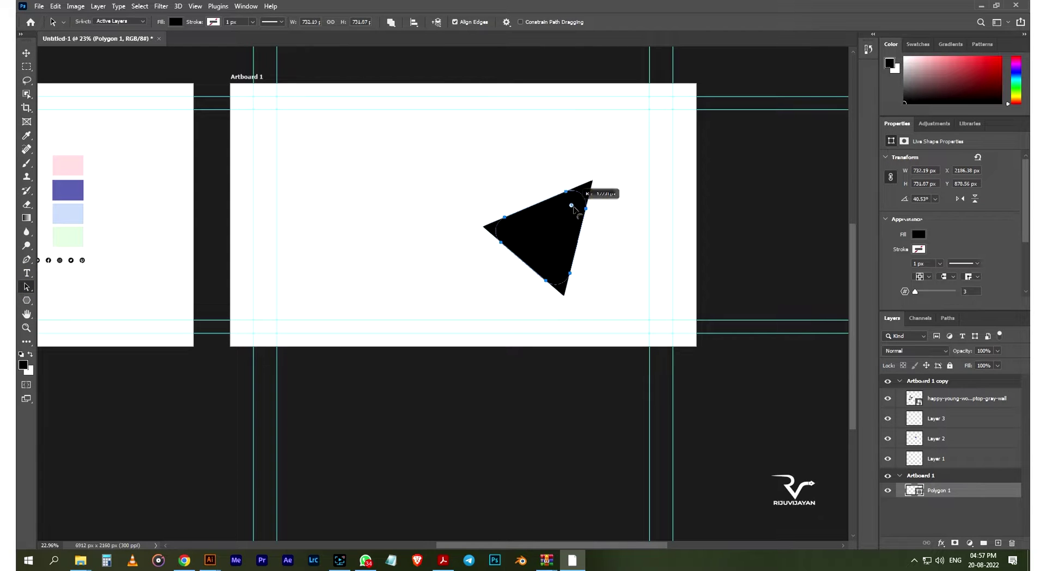
pyautogui.press('v')
pyautogui.scroll(-3, 586, 303)
pyautogui.scroll(3, 586, 303)
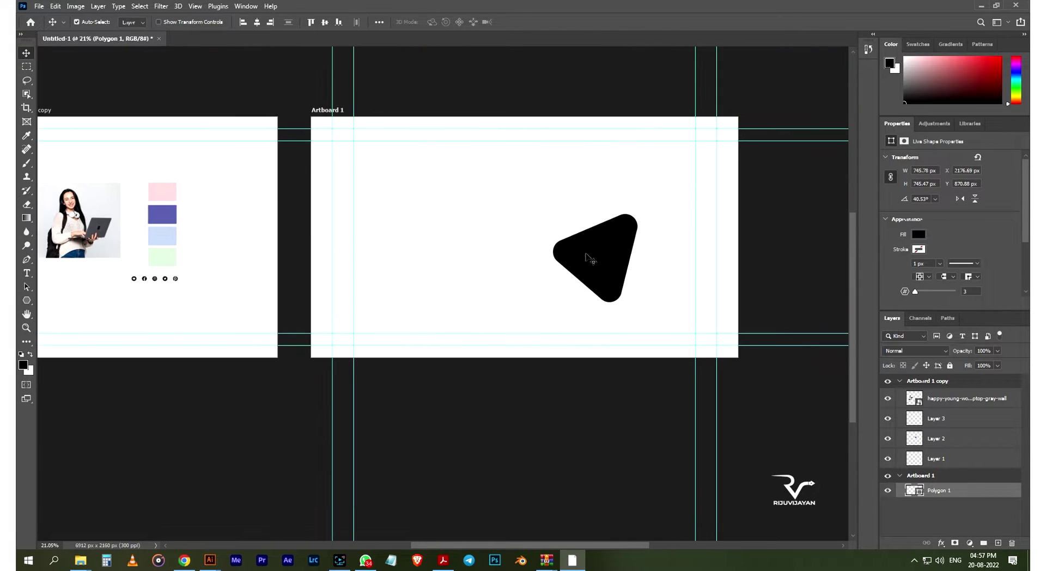
pyautogui.scroll(-2, 605, 253)
# Alt-drag a copy of the woman photo onto Artboard 1's triangle and enlarge it.
pyautogui.moveTo(213, 258); pyautogui.dragTo(665, 281)
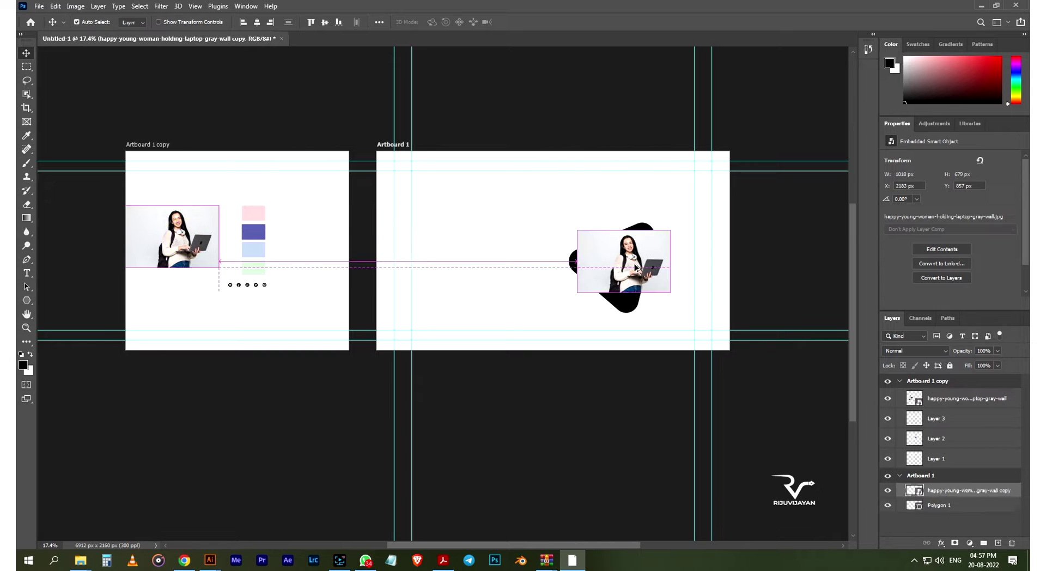
pyautogui.hotkey('ctrl', 't')
pyautogui.moveTo(624, 292); pyautogui.dragTo(624, 331)
pyautogui.moveTo(661, 279); pyautogui.dragTo(648, 262)
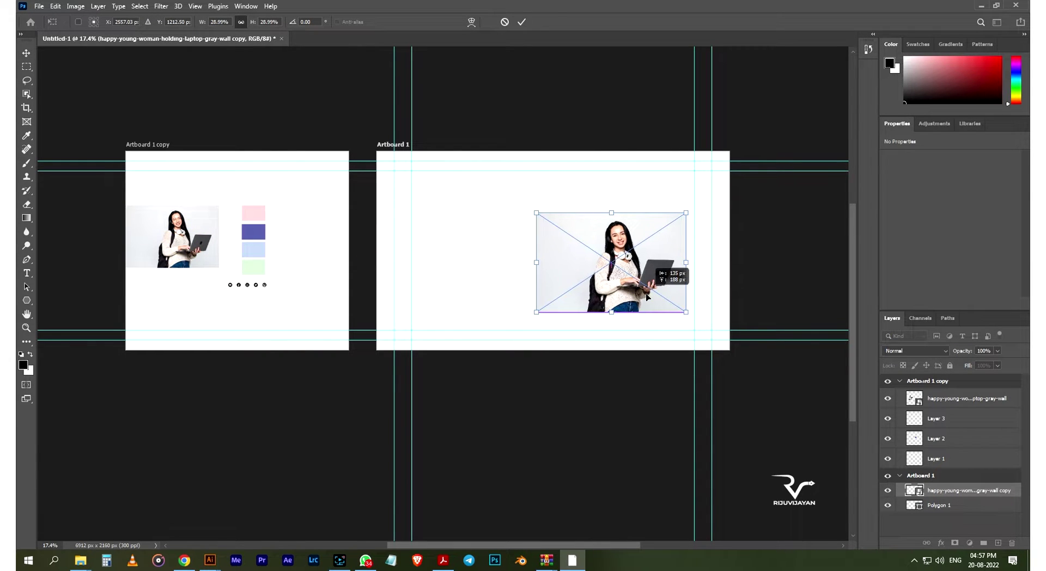
pyautogui.click(519, 22)
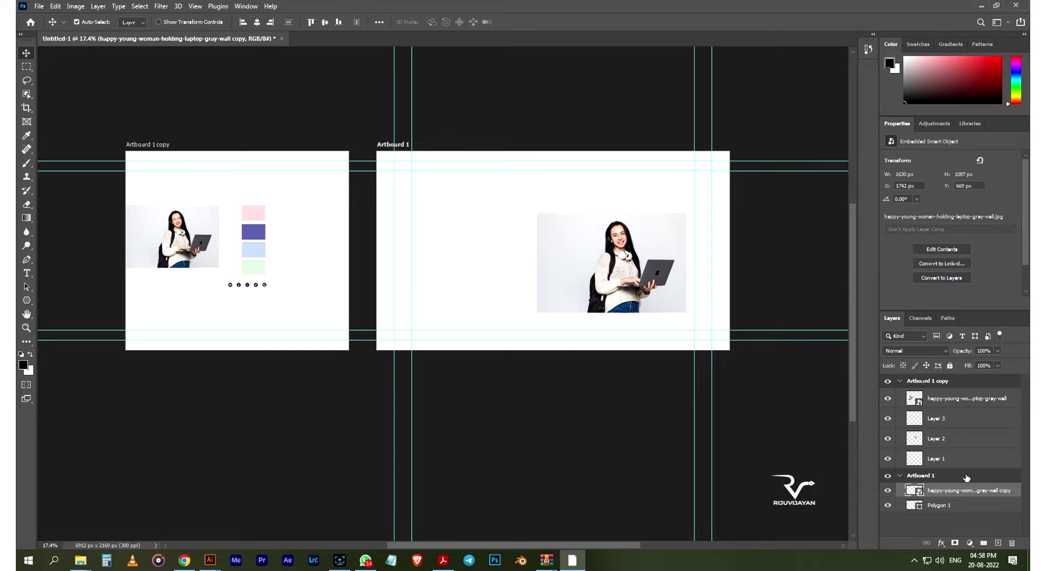
# Clip the photo to the triangle and select the woman as the subject.
pyautogui.hotkey('ctrl', 'alt', 'g')
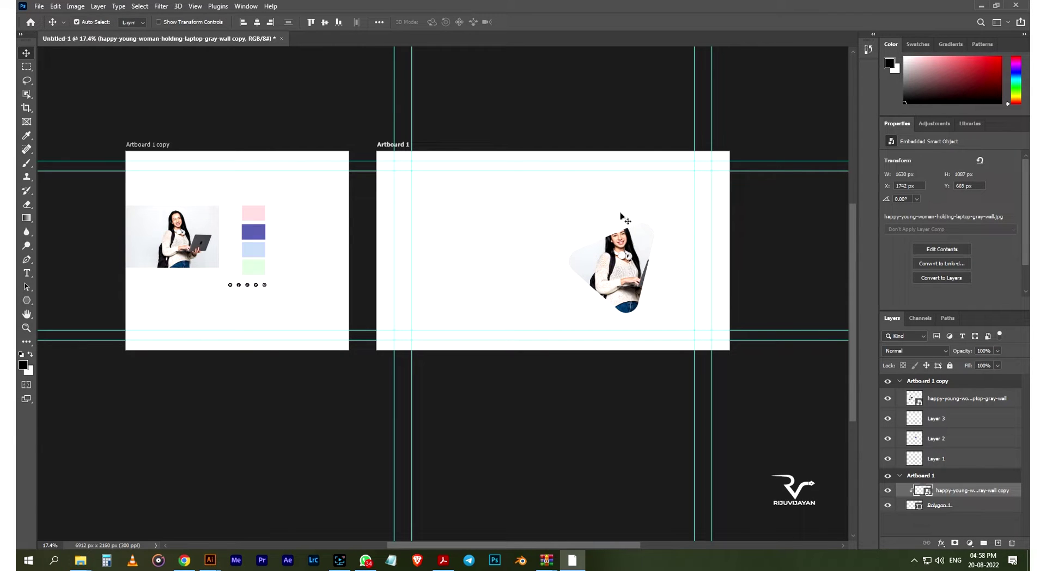
pyautogui.scroll(5, 612, 286)
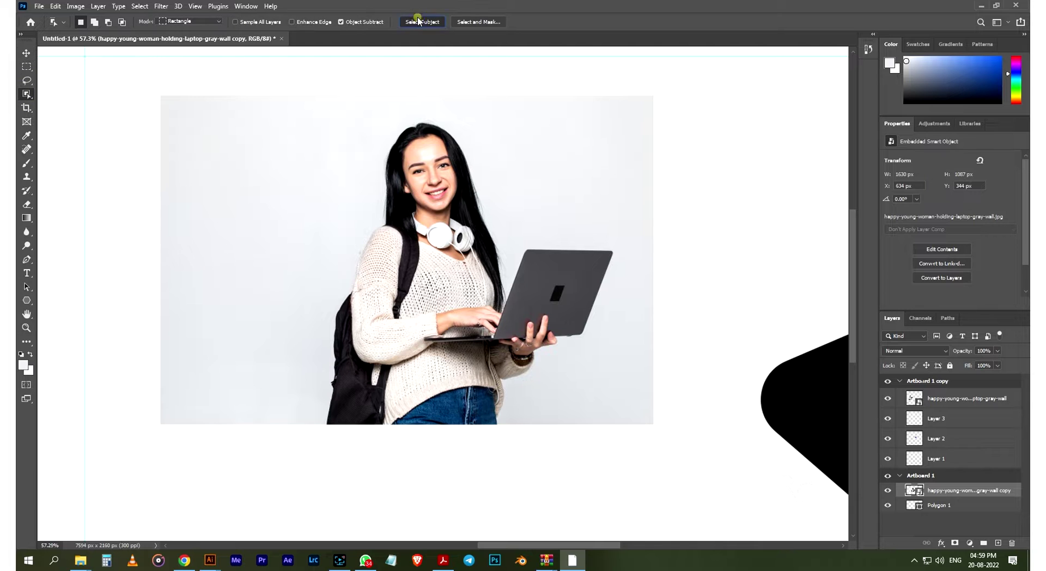
pyautogui.click(417, 20)
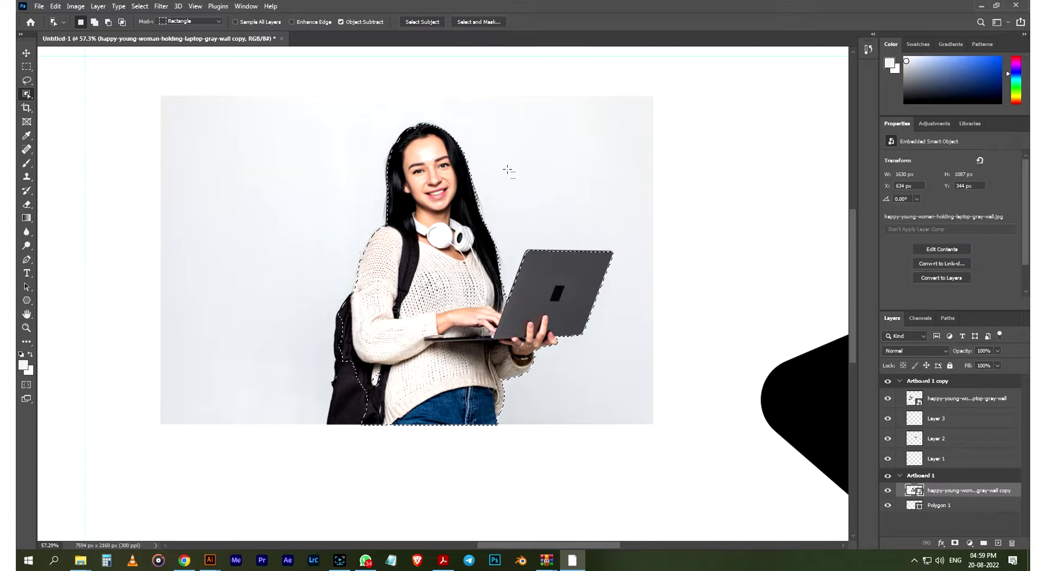
# In Select and Mask, show the selection as Overlay and zoom in on the woman.
pyautogui.click(474, 22)
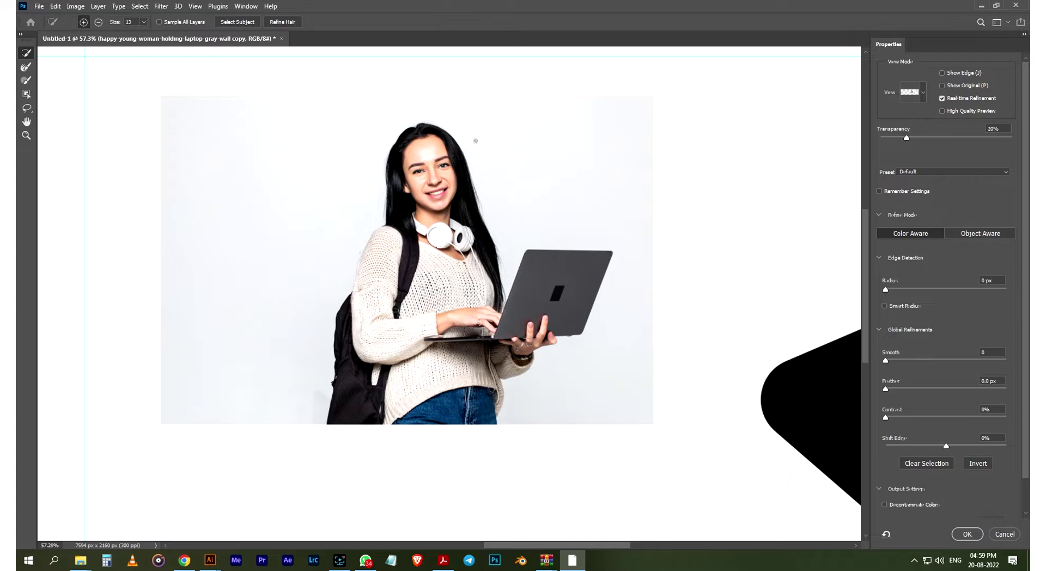
pyautogui.click(928, 98)
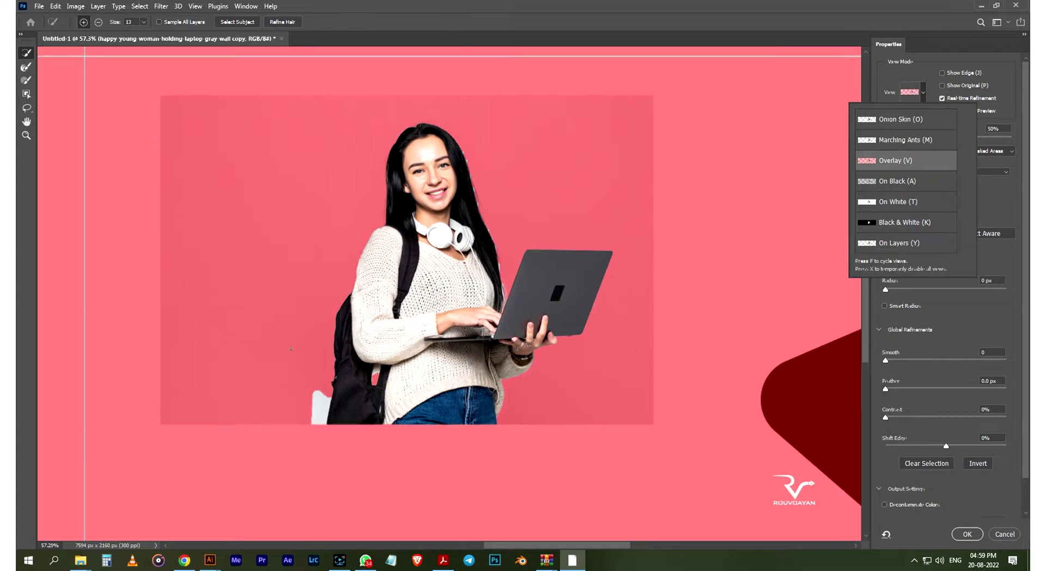
pyautogui.press('Escape')
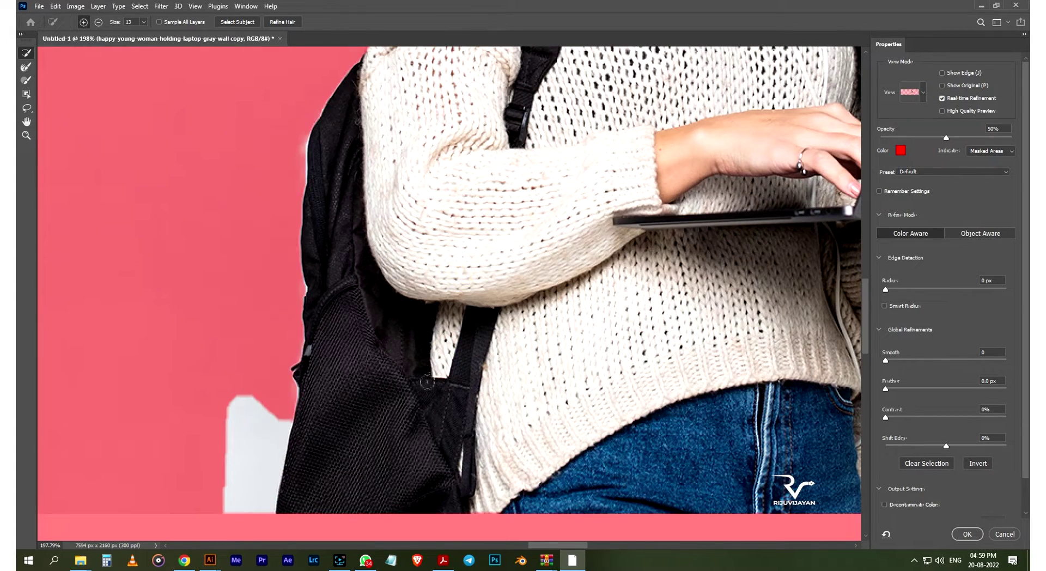
pyautogui.hotkey('ctrl', '0')
pyautogui.hotkey('ctrl', '+')
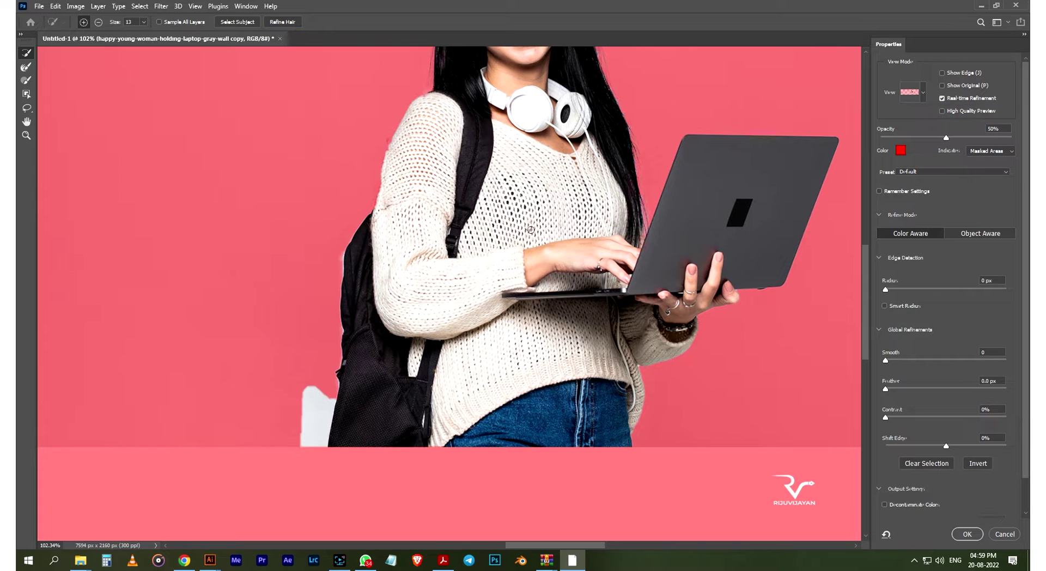
pyautogui.keyDown('alt'); pyautogui.scroll(5, 402, 428); pyautogui.keyUp('alt')
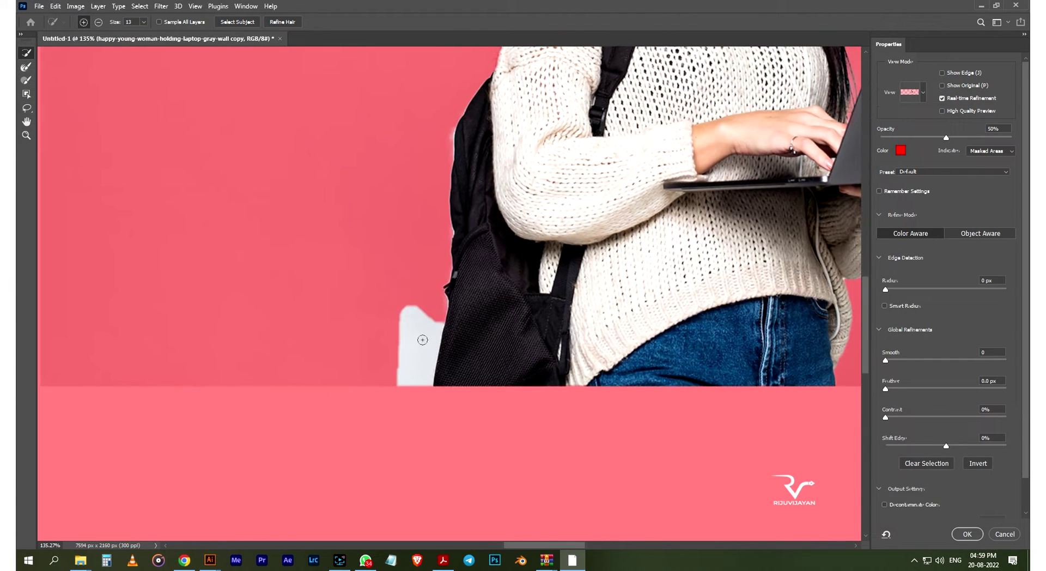
# Brush away the grey patch beside the backpack and output the cutout to a new layer.
pyautogui.moveTo(425, 277); pyautogui.dragTo(421, 312)
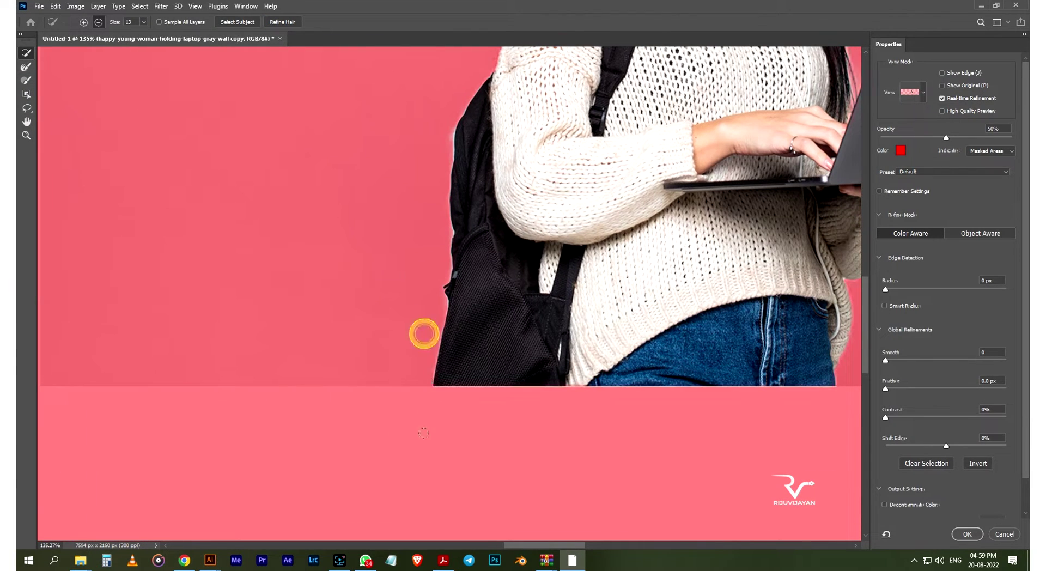
pyautogui.keyDown('alt'); pyautogui.scroll(-7, 411, 427); pyautogui.keyUp('alt')
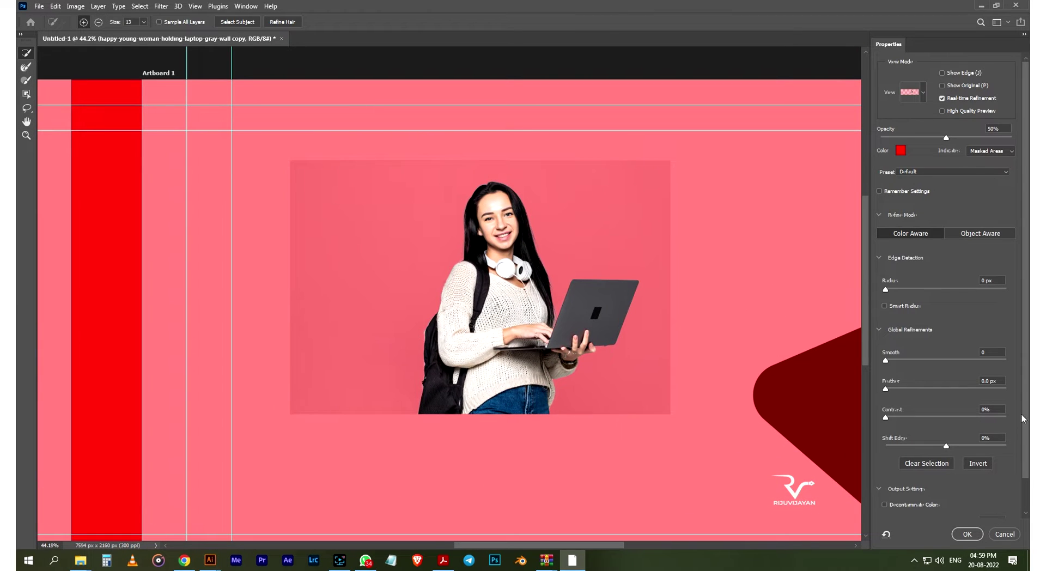
pyautogui.scroll(-1, 1023, 473)
pyautogui.click(951, 509)
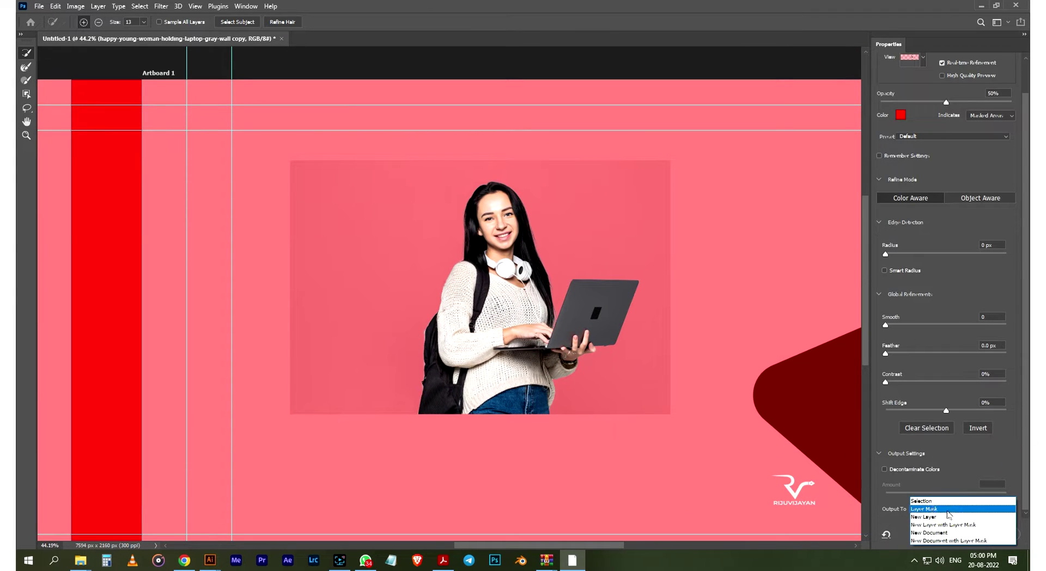
pyautogui.click(938, 517)
pyautogui.press('Return')
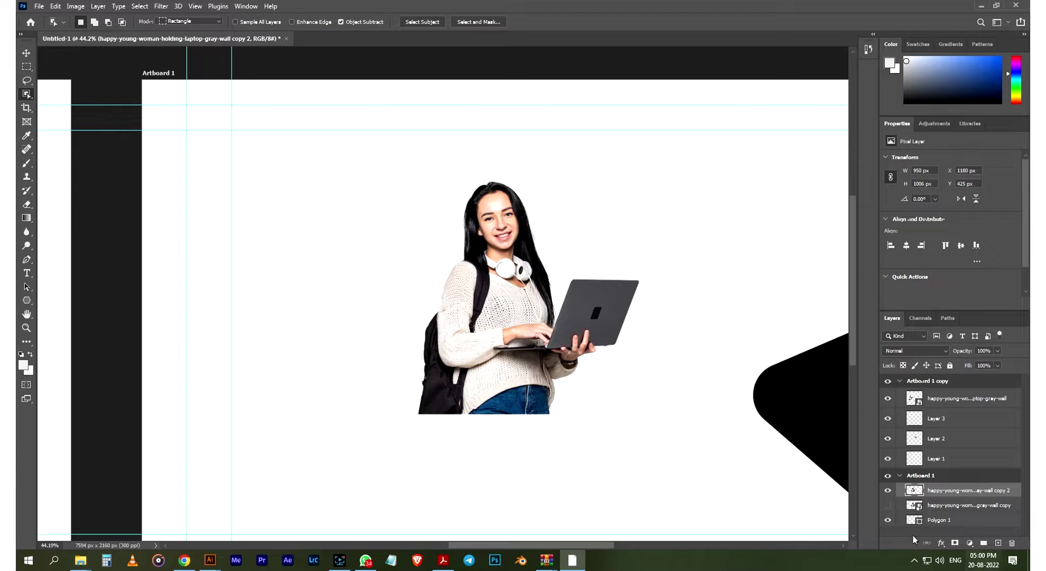
# Clip the cutout to Polygon 1 and add a layer mask to the top cutout copy.
pyautogui.hotkey('ctrl', '0')
pyautogui.keyDown('alt'); pyautogui.click(967, 522); pyautogui.keyUp('alt')
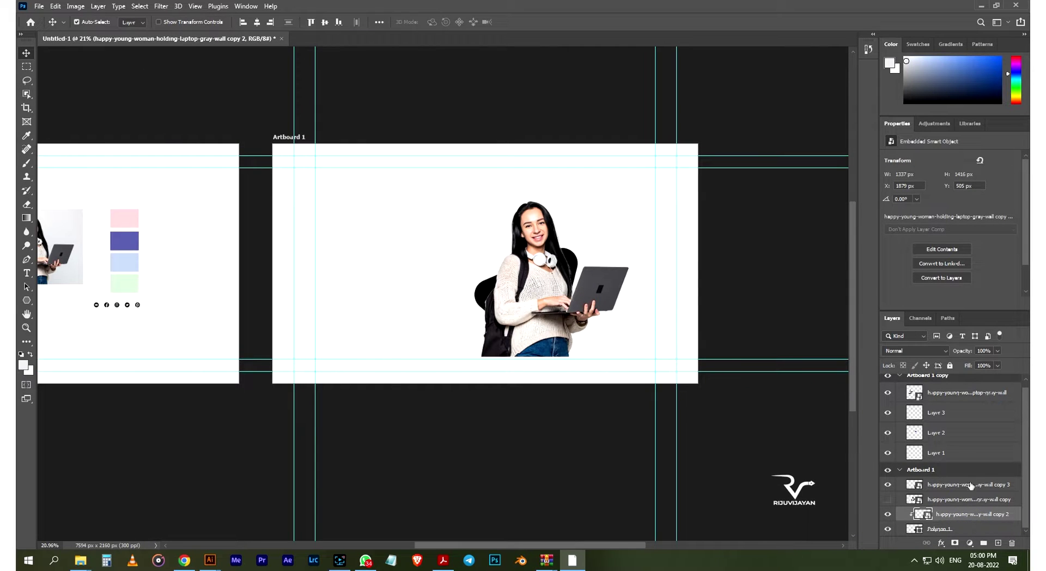
pyautogui.click(968, 488)
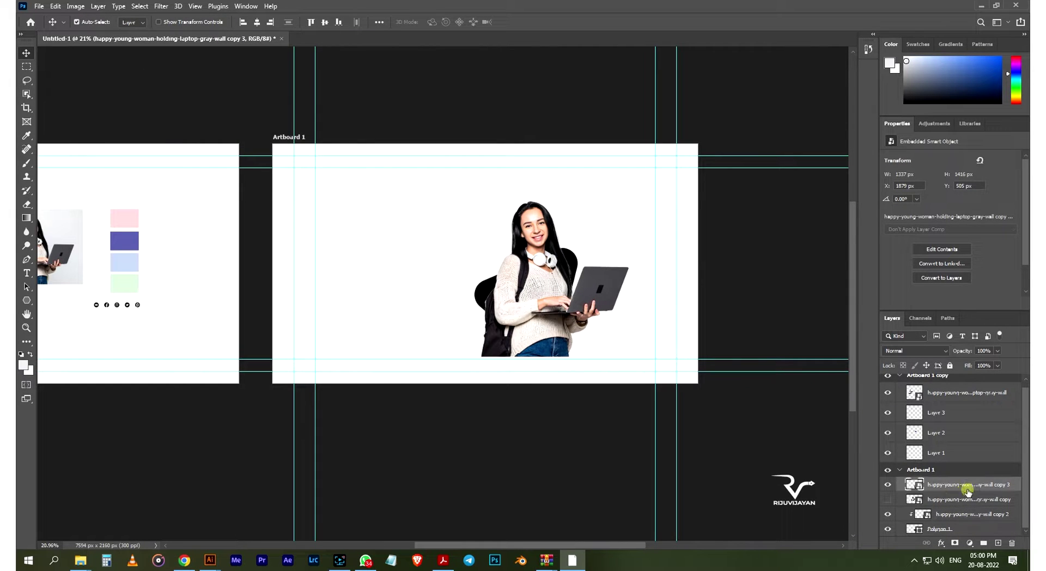
pyautogui.click(955, 544)
pyautogui.scroll(2, 572, 326)
pyautogui.scroll(3, 572, 311)
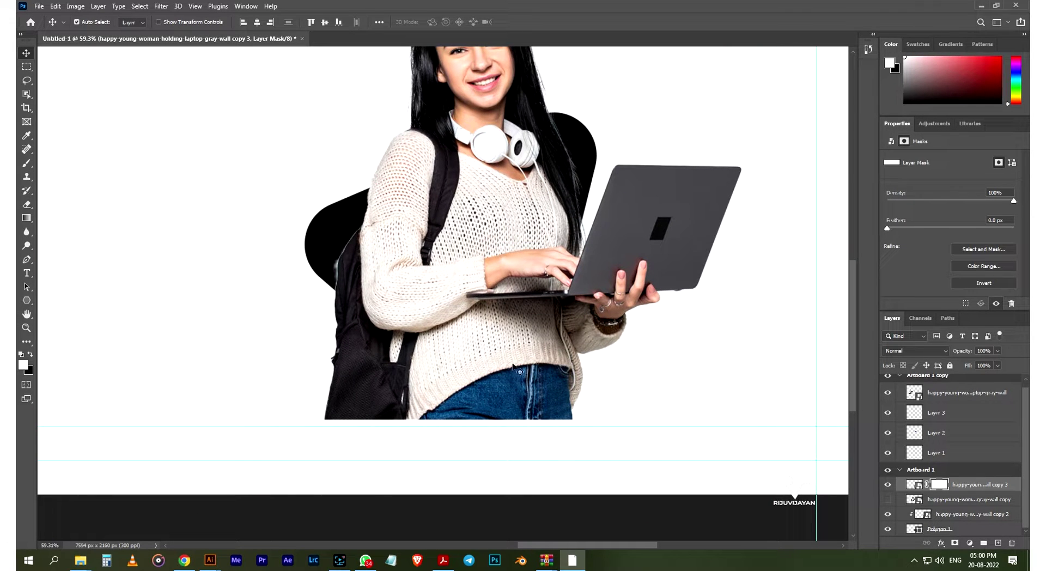
# Paint out her lower body and backpack bottom with a 250 px black brush on the mask.
pyautogui.click(30, 354)
pyautogui.press('b')
pyautogui.press(']')
pyautogui.press(']')
pyautogui.press(']')
pyautogui.moveTo(334, 353); pyautogui.dragTo(429, 421)
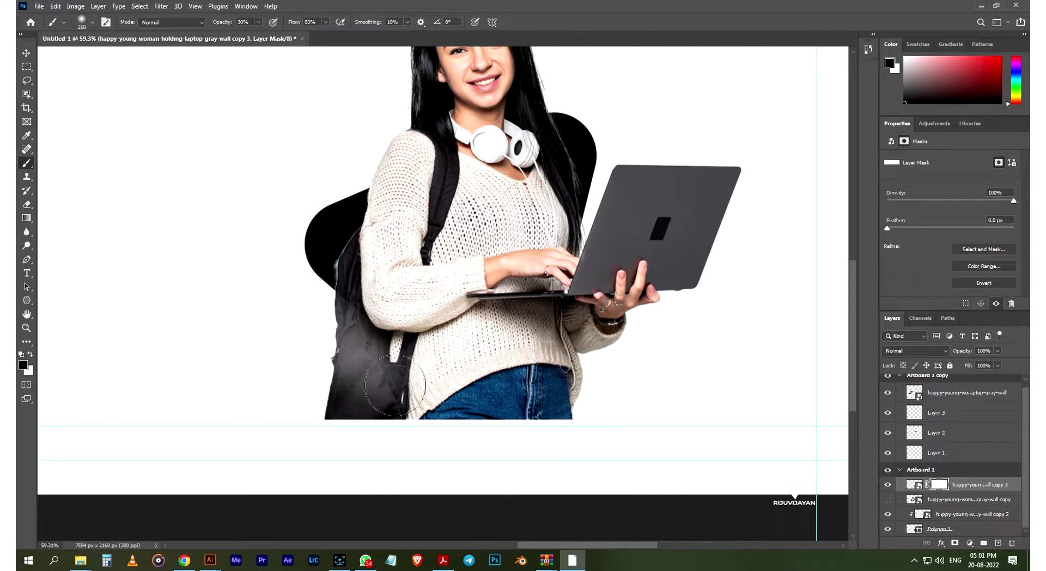
pyautogui.moveTo(430, 421); pyautogui.dragTo(396, 414)
pyautogui.moveTo(259, 21); pyautogui.dragTo(298, 36)
pyautogui.moveTo(322, 308)
pyautogui.mouseDown()
pyautogui.moveTo(431, 431)
pyautogui.moveTo(416, 422)
pyautogui.moveTo(602, 438)
pyautogui.moveTo(511, 438)
pyautogui.moveTo(604, 368)
pyautogui.moveTo(579, 374)
pyautogui.moveTo(631, 413)
pyautogui.moveTo(689, 358)
pyautogui.mouseUp()
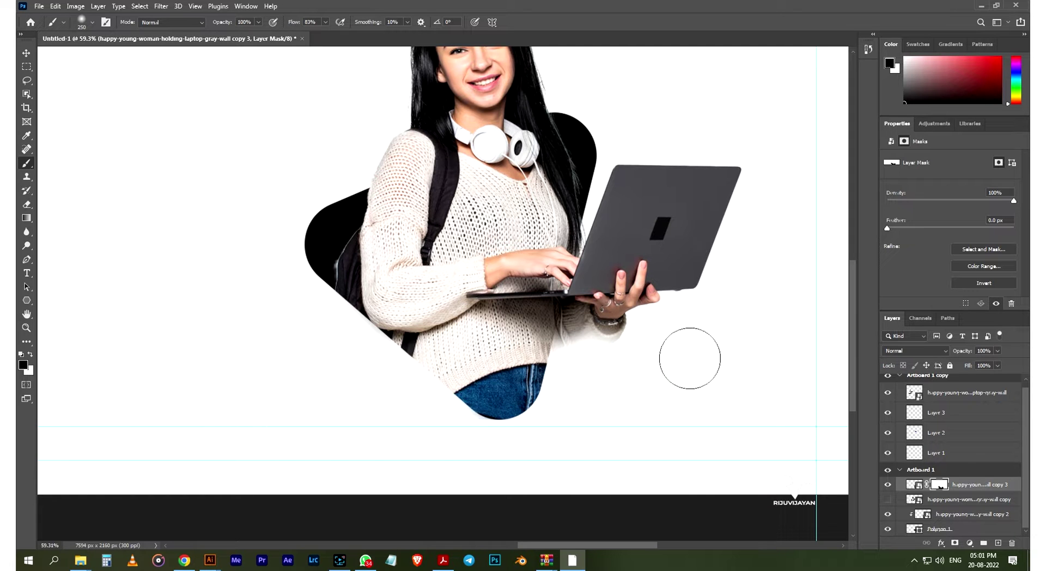
pyautogui.keyDown('shift'); pyautogui.click(977, 514); pyautogui.keyUp('shift')
# Resize the woman layers to about 110% and shift them slightly left.
pyautogui.hotkey('ctrl', 't')
pyautogui.scroll(-3, 542, 209)
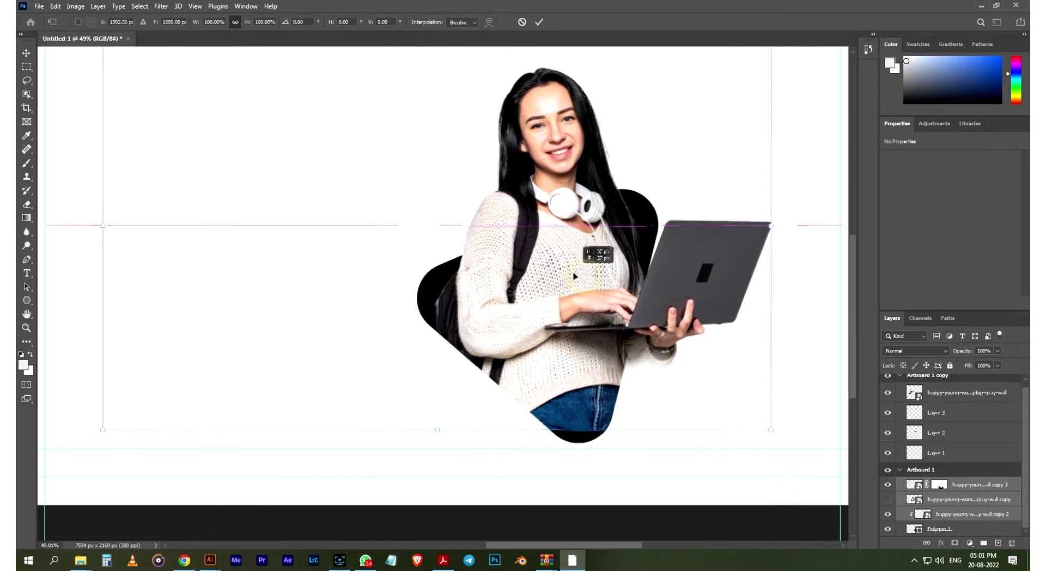
pyautogui.moveTo(543, 209); pyautogui.dragTo(542, 172)
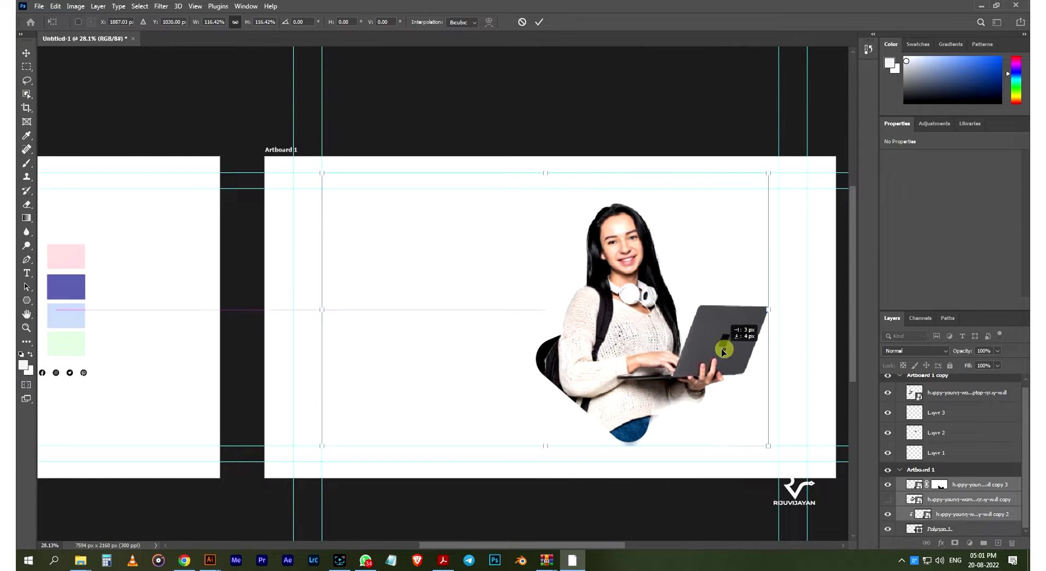
pyautogui.moveTo(728, 349); pyautogui.dragTo(718, 348)
pyautogui.scroll(-1, 718, 349)
pyautogui.moveTo(582, 242); pyautogui.dragTo(588, 278)
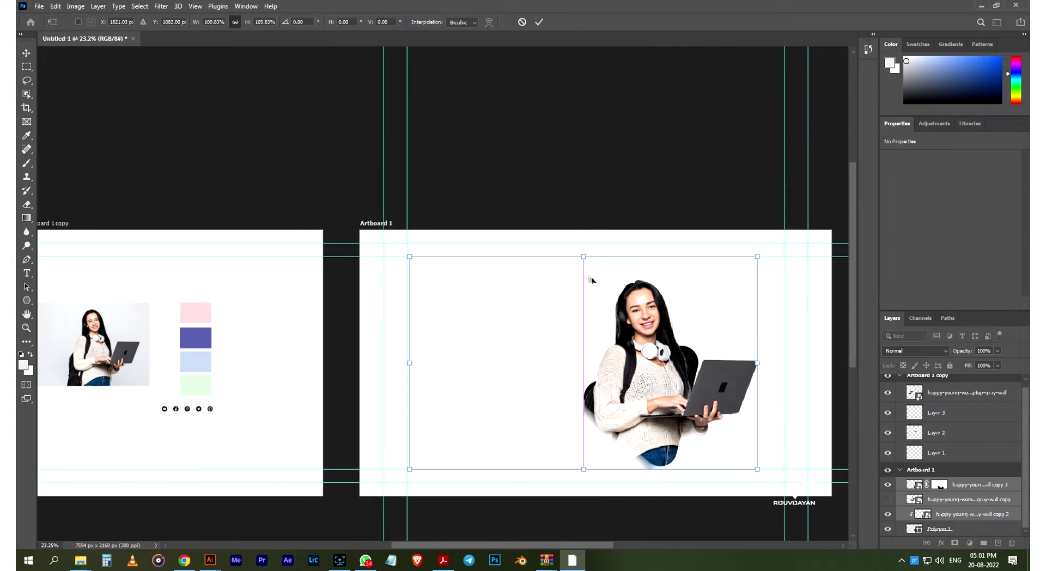
pyautogui.click(538, 21)
# On the copy 3 mask, paint away the sweater shadow and jeans haze, restoring the wrist.
pyautogui.press('b')
pyautogui.scroll(7, 697, 445)
pyautogui.scroll(2, 561, 444)
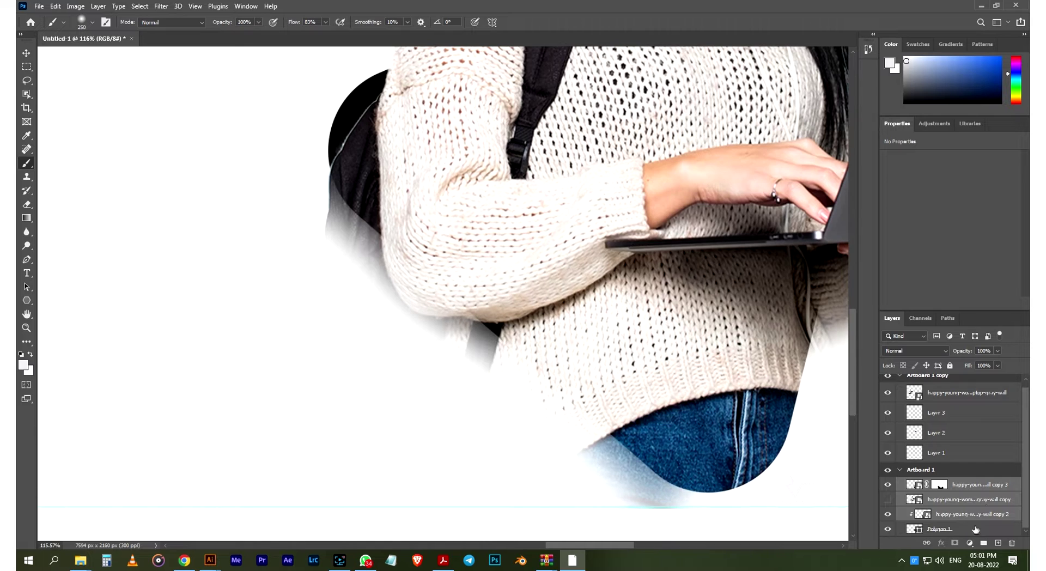
pyautogui.click(940, 483)
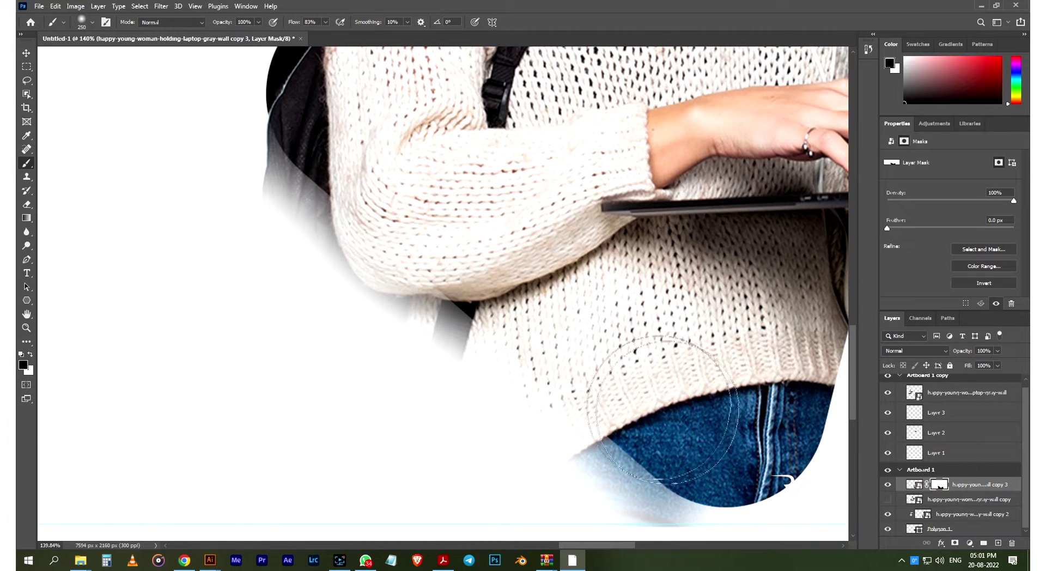
pyautogui.scroll(1, 432, 326)
pyautogui.press('[')
pyautogui.press('[')
pyautogui.moveTo(365, 289)
pyautogui.mouseDown()
pyautogui.moveTo(409, 310)
pyautogui.moveTo(403, 245)
pyautogui.mouseUp()
pyautogui.moveTo(523, 381); pyautogui.dragTo(626, 446)
pyautogui.moveTo(712, 280); pyautogui.dragTo(451, 337)
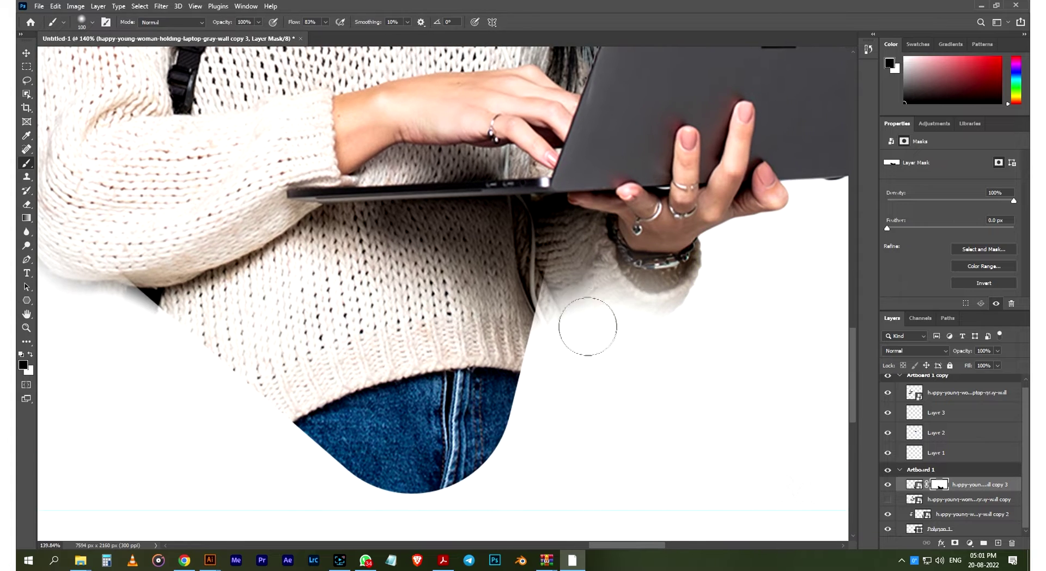
pyautogui.press('x')
pyautogui.moveTo(584, 319); pyautogui.dragTo(668, 279)
pyautogui.press('x')
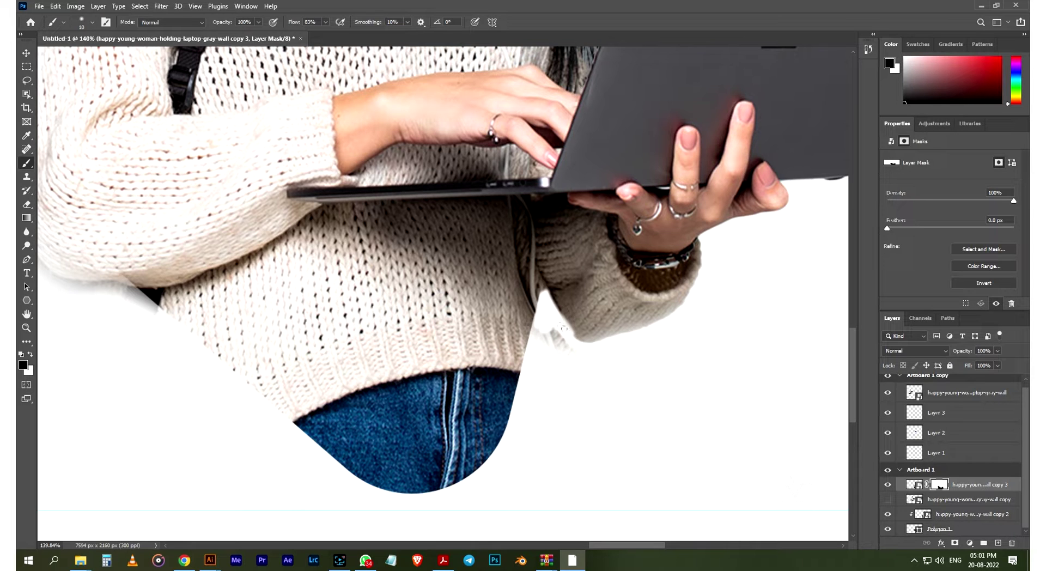
# Clean the dark edges beside the sweater and below the elbow, then view the whole banner.
pyautogui.press('x')
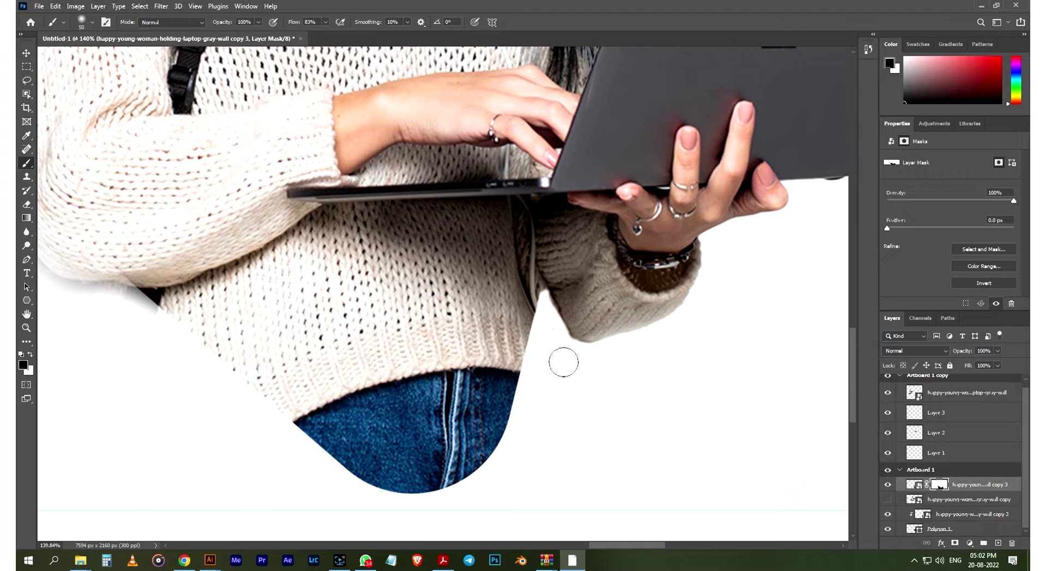
pyautogui.scroll(3, 317, 245)
pyautogui.hscroll(-10, 317, 245)
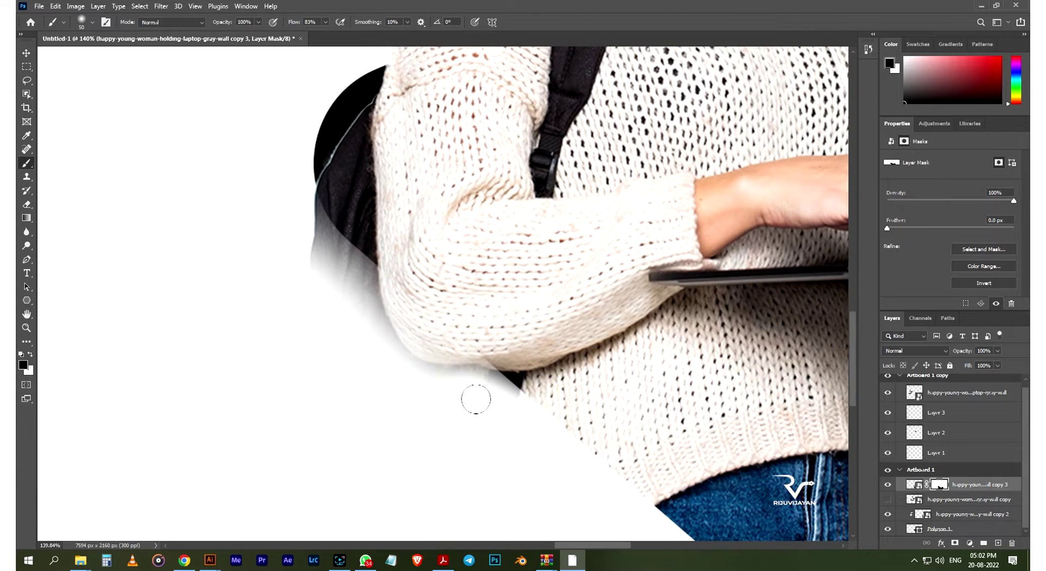
pyautogui.moveTo(317, 245)
pyautogui.mouseDown()
pyautogui.moveTo(283, 189)
pyautogui.moveTo(379, 320)
pyautogui.mouseUp()
pyautogui.moveTo(408, 373)
pyautogui.mouseDown()
pyautogui.moveTo(497, 396)
pyautogui.moveTo(478, 357)
pyautogui.moveTo(436, 354)
pyautogui.moveTo(400, 327)
pyautogui.moveTo(430, 362)
pyautogui.mouseUp()
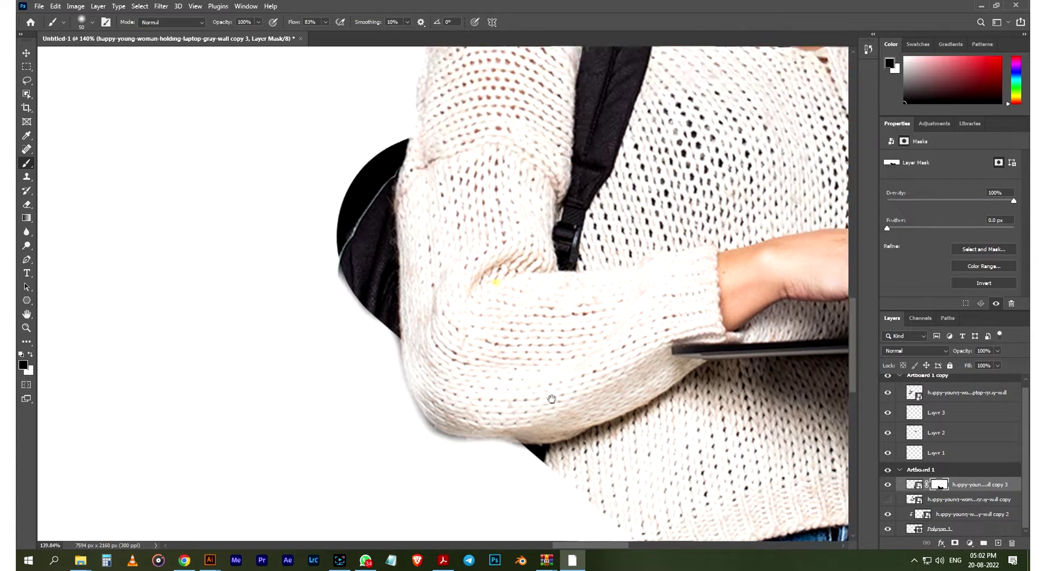
pyautogui.scroll(4, 463, 414)
pyautogui.hscroll(-2, 463, 414)
pyautogui.hotkey('ctrl', '0')
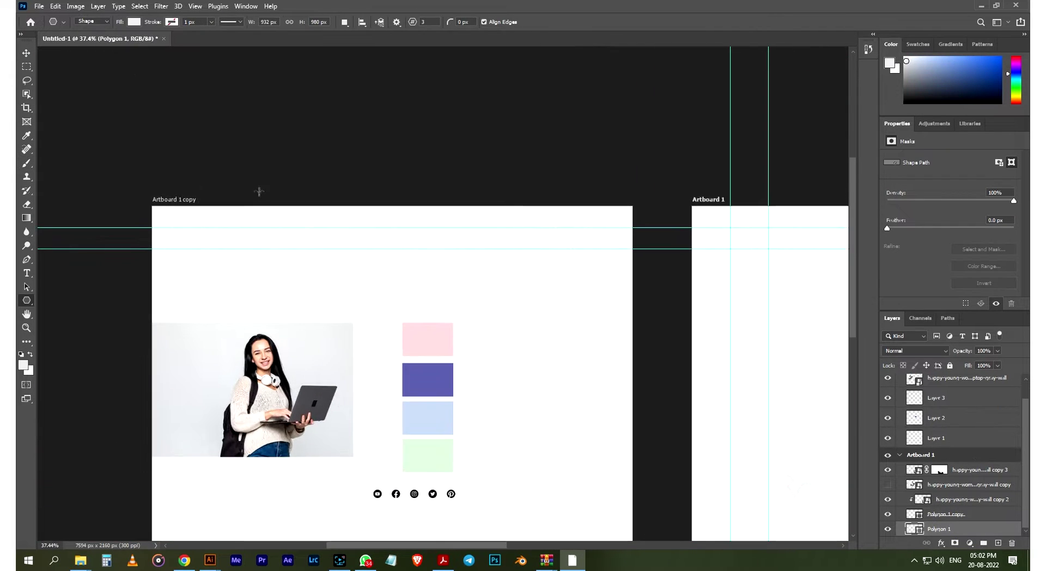
# Set the triangle's fill to light blue #bfd0eb.
pyautogui.click(126, 21)
pyautogui.click(199, 42)
pyautogui.click(408, 140)
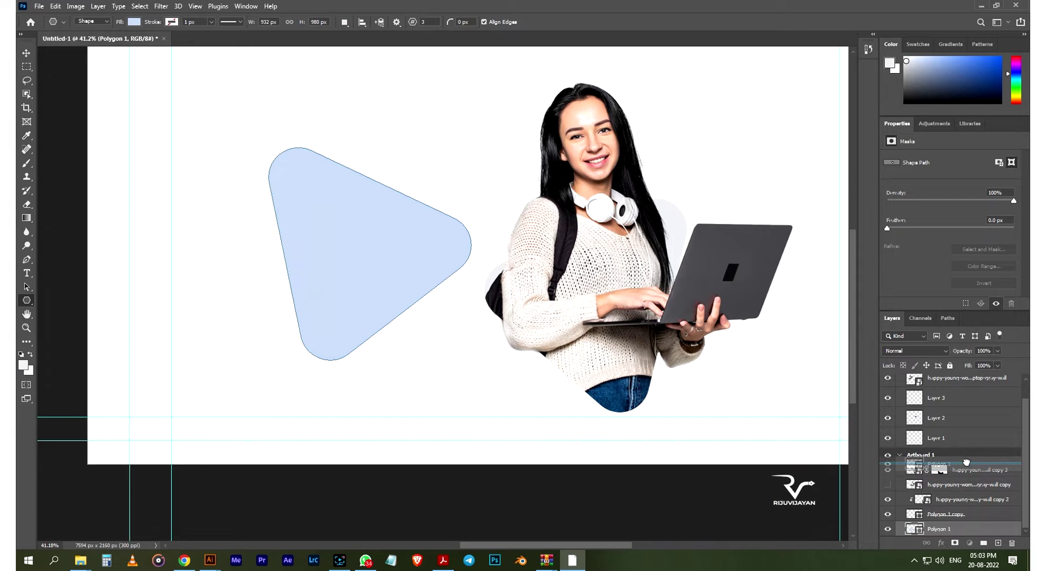
# Move the triangle into Artboard 1, send it to the back and slide it behind the woman.
pyautogui.moveTo(939, 528); pyautogui.dragTo(967, 466)
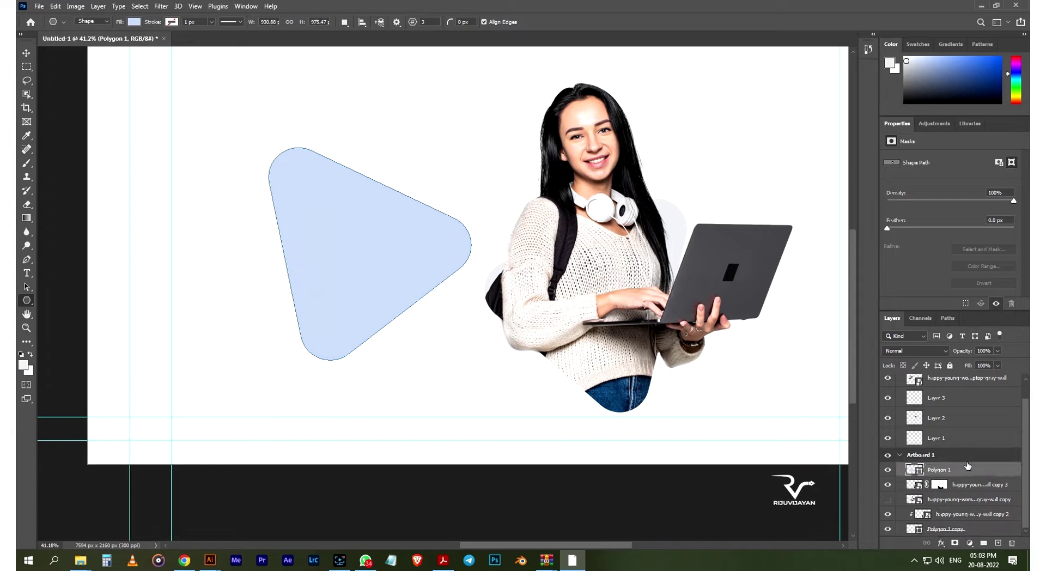
pyautogui.hotkey('ctrl', 'shift', '[')
pyautogui.press('v')
pyautogui.moveTo(383, 250); pyautogui.dragTo(614, 301)
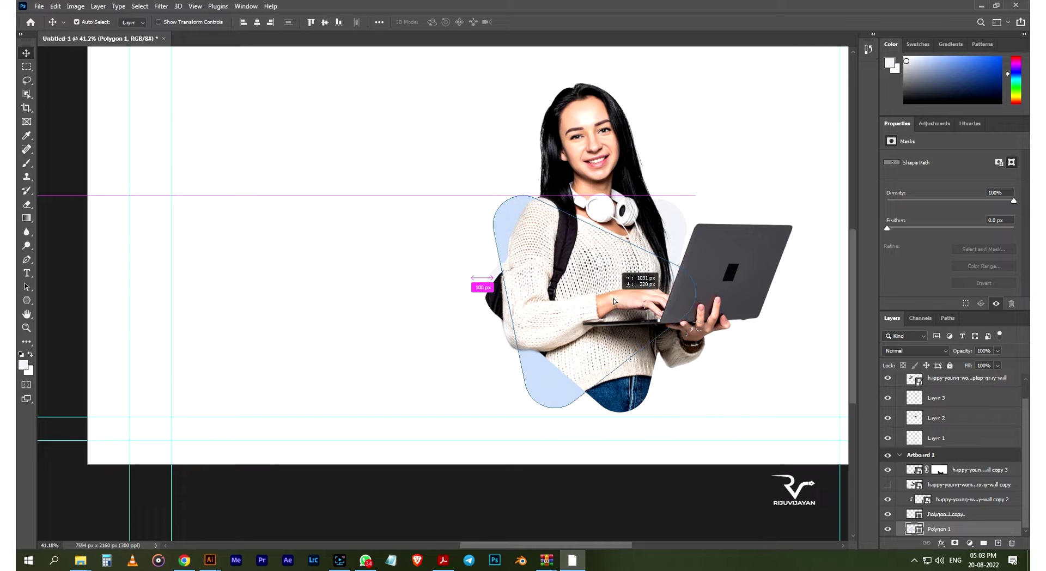
pyautogui.moveTo(614, 301); pyautogui.dragTo(614, 301)
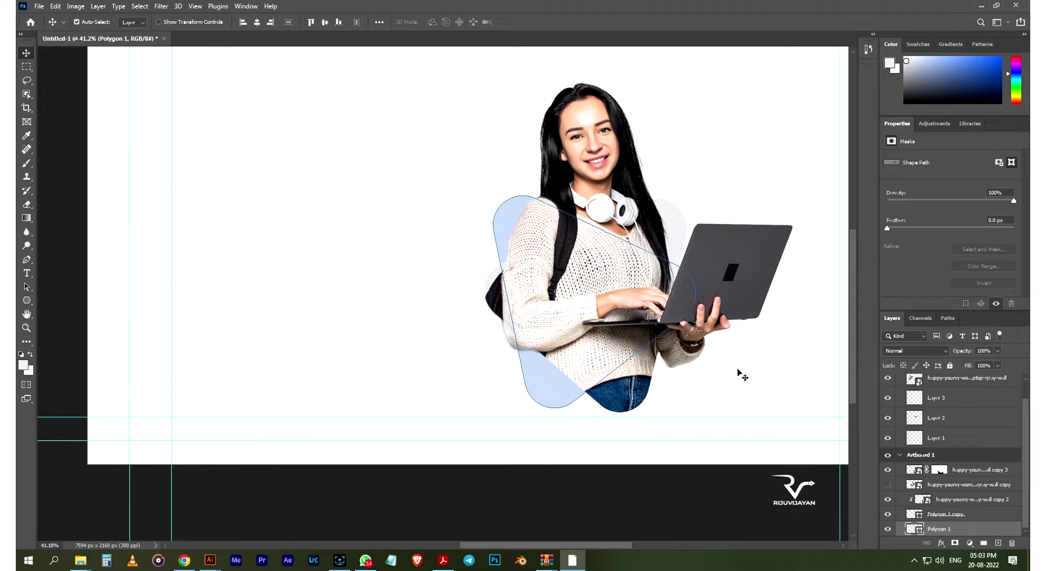
# Nudge the woman's photo slightly up and left to sit over the triangle.
pyautogui.click(738, 371)
pyautogui.scroll(-3, 681, 306)
pyautogui.scroll(2, 527, 230)
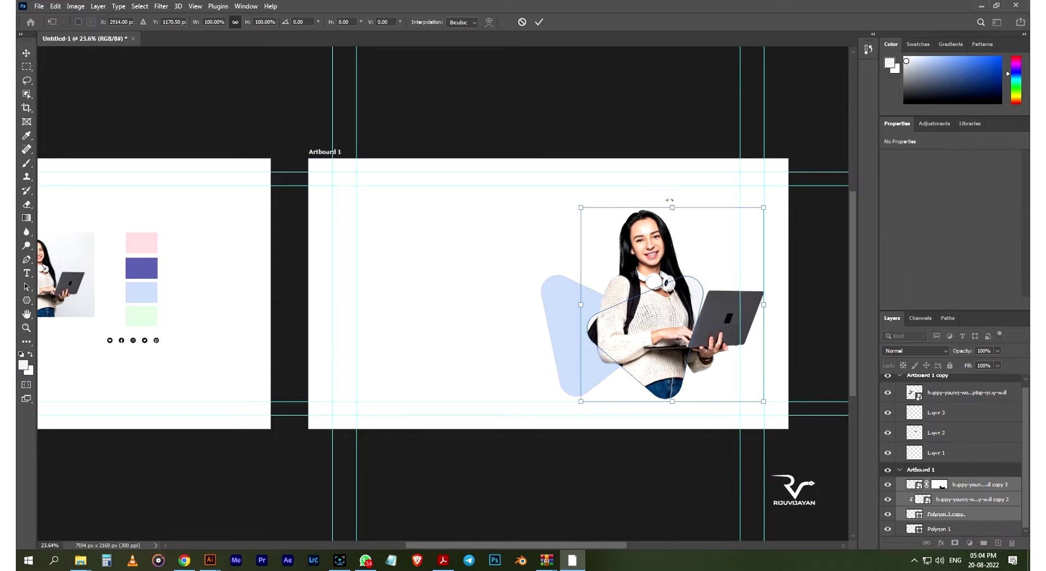
pyautogui.moveTo(673, 330); pyautogui.dragTo(673, 327)
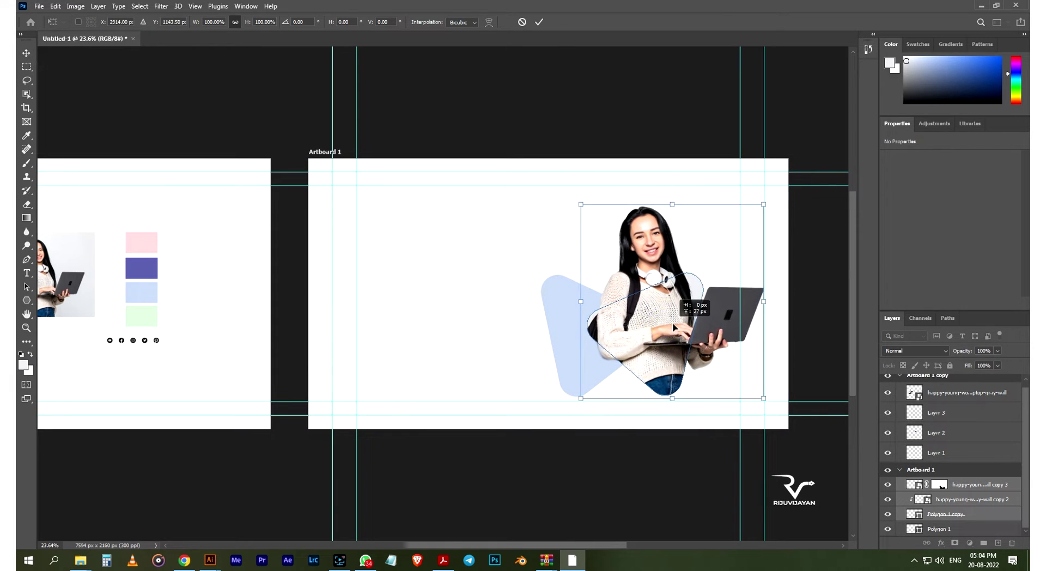
pyautogui.moveTo(673, 327); pyautogui.dragTo(667, 330)
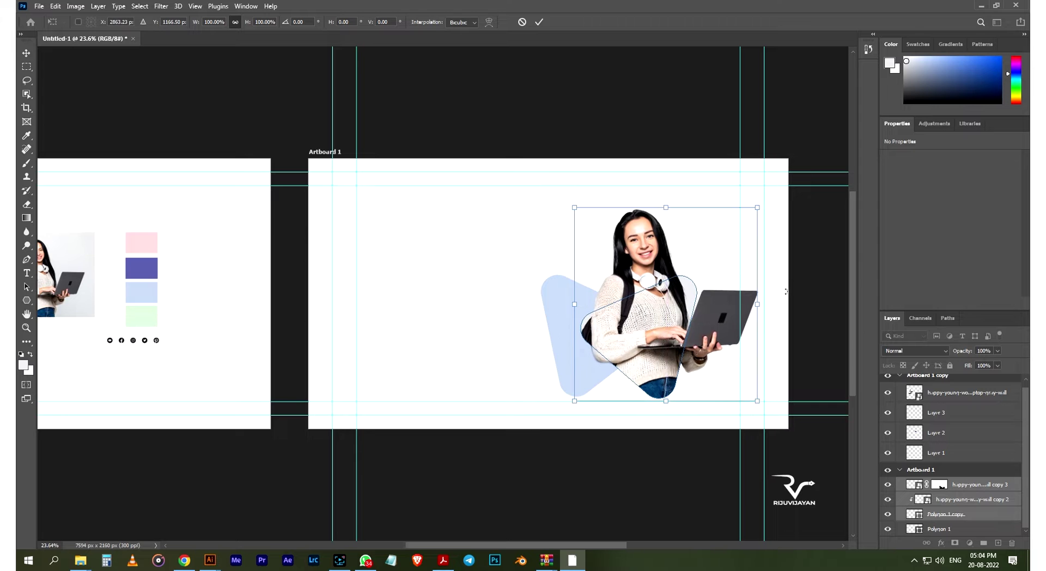
pyautogui.click(539, 22)
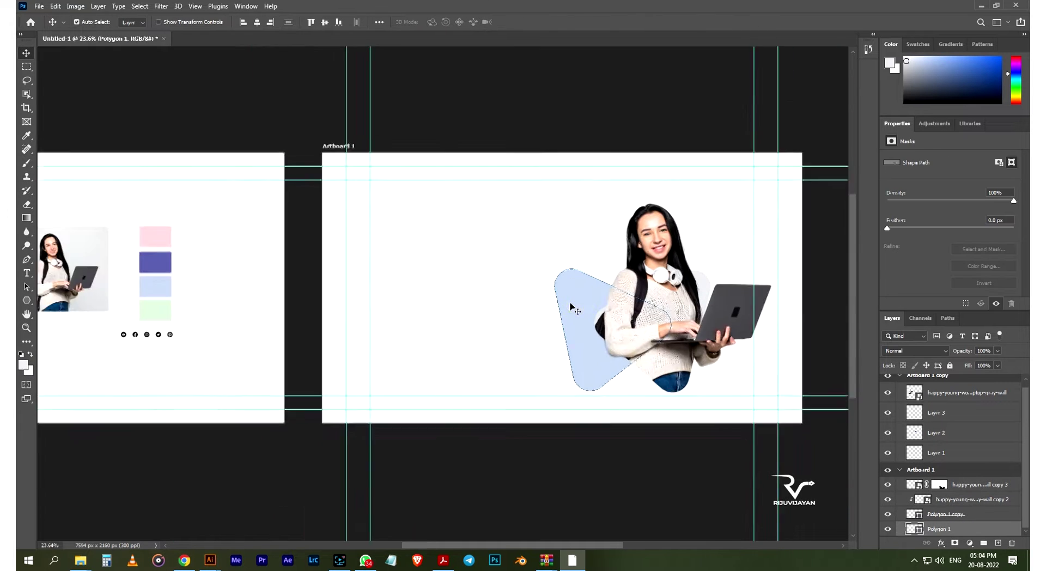
# Copy the blue triangle, shrink it to half then about 63%, and place it near the bottom.
pyautogui.scroll(2, 568, 296)
pyautogui.moveTo(581, 305)
pyautogui.mouseDown()
pyautogui.moveTo(633, 308)
pyautogui.moveTo(512, 339)
pyautogui.mouseUp()
pyautogui.scroll(-1, 631, 294)
pyautogui.hotkey('ctrl', 't')
pyautogui.moveTo(568, 323); pyautogui.dragTo(568, 390)
pyautogui.click(512, 22)
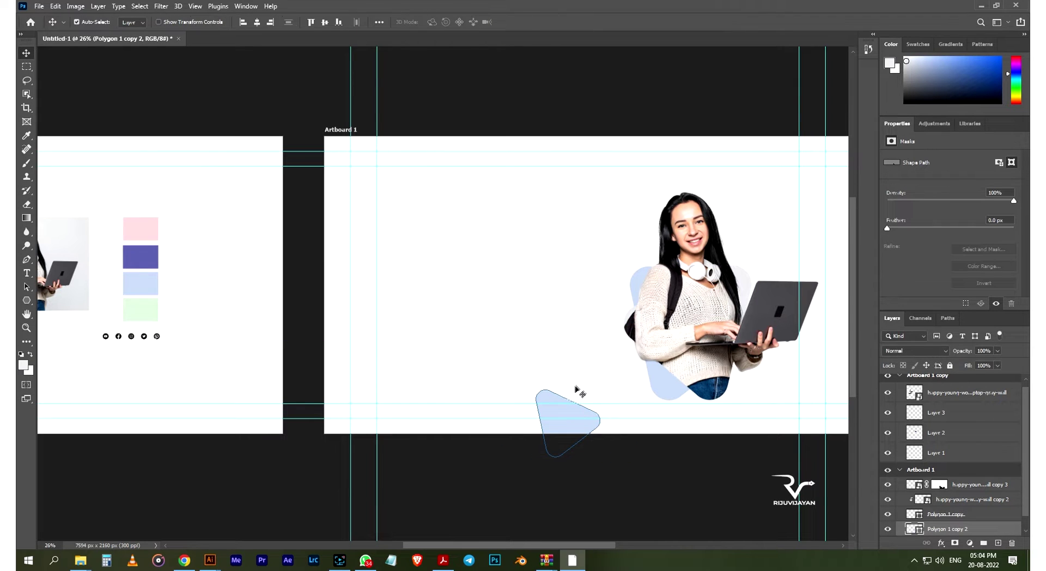
pyautogui.moveTo(548, 398); pyautogui.dragTo(564, 373)
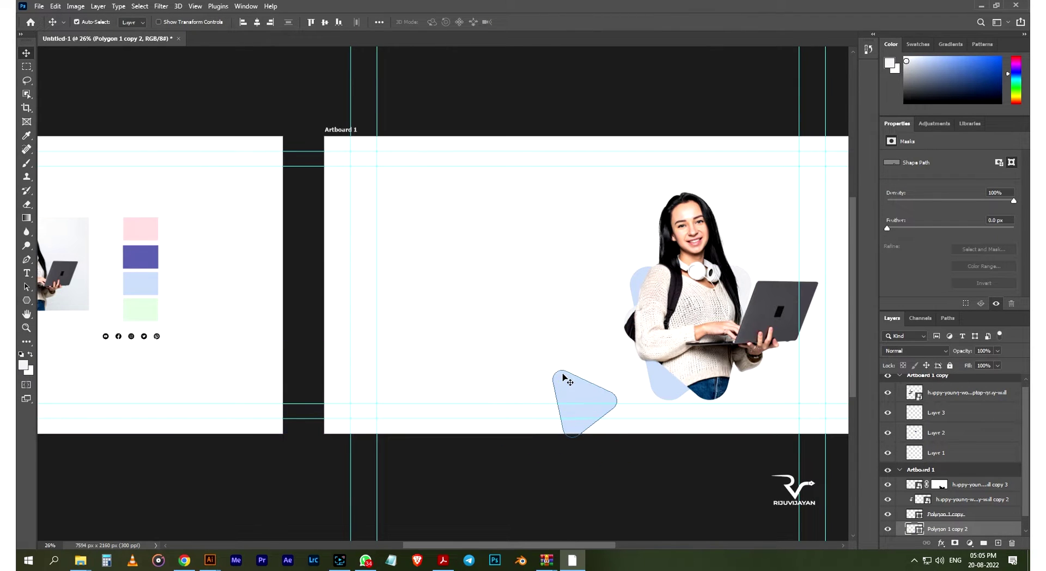
pyautogui.scroll(2, 567, 381)
pyautogui.hotkey('ctrl', 't')
pyautogui.moveTo(643, 460); pyautogui.dragTo(631, 439)
pyautogui.scroll(-4, 652, 382)
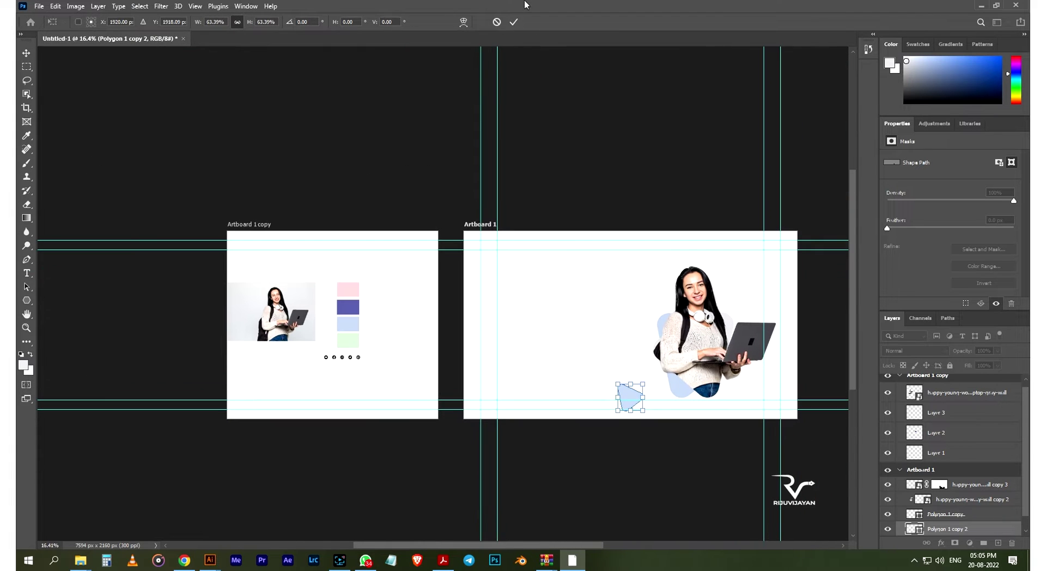
pyautogui.click(513, 21)
# Fill the small bottom triangle with the purple-blue sampled from the palette swatch.
pyautogui.click(630, 393)
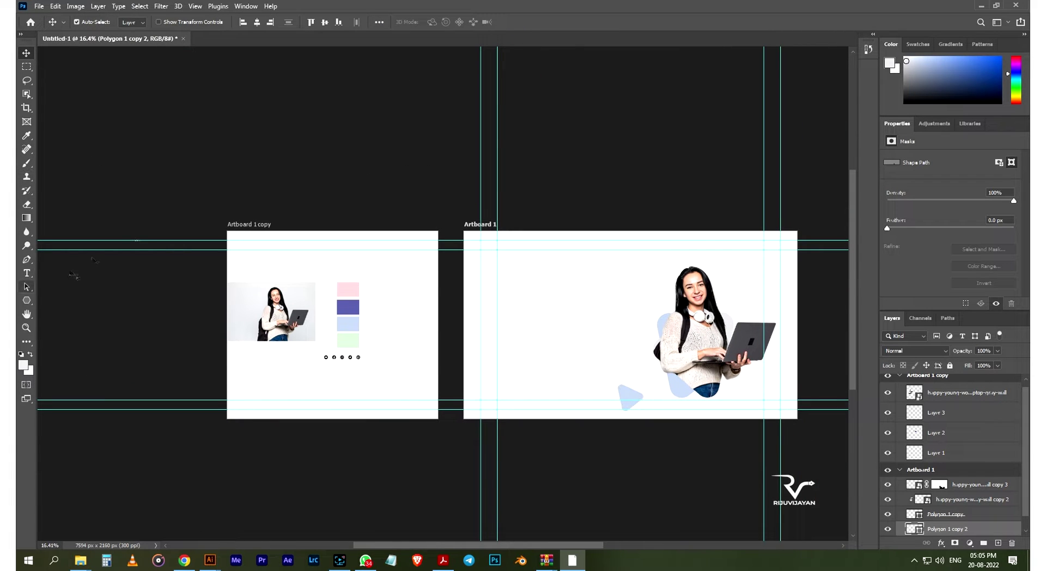
pyautogui.press('i')
pyautogui.click(355, 306)
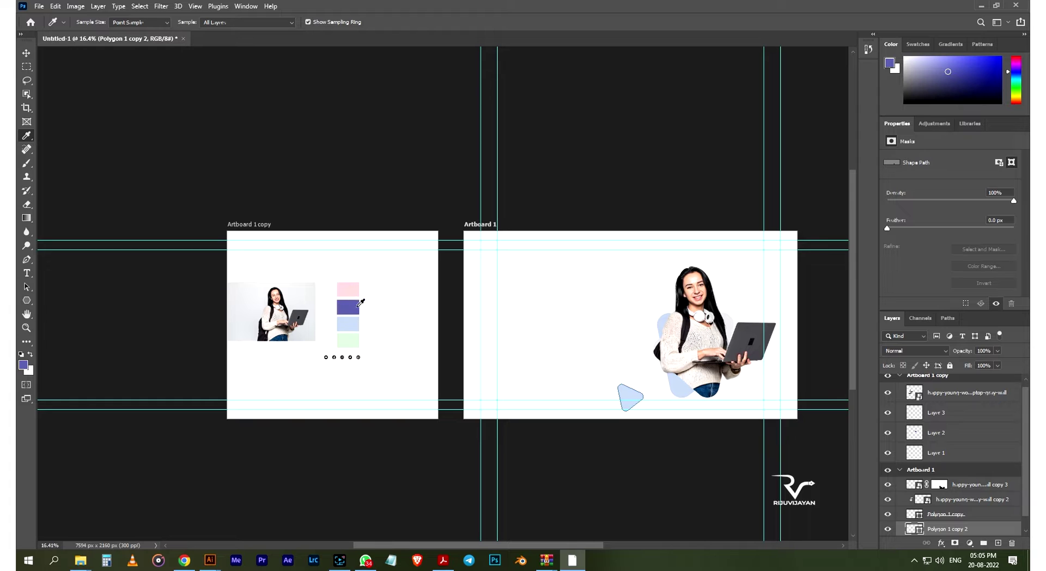
pyautogui.click(26, 301)
pyautogui.click(140, 22)
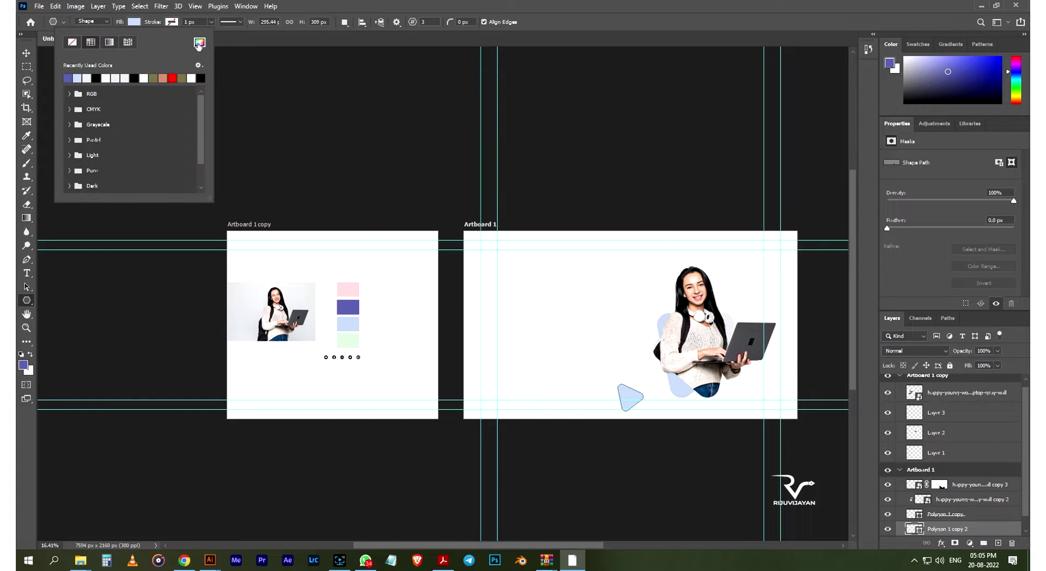
pyautogui.click(200, 42)
pyautogui.click(623, 123)
pyautogui.press('v')
# Copy the purple triangle near the top and fill it with the light green swatch.
pyautogui.moveTo(628, 397)
pyautogui.mouseDown()
pyautogui.moveTo(618, 265)
pyautogui.moveTo(579, 246)
pyautogui.mouseUp()
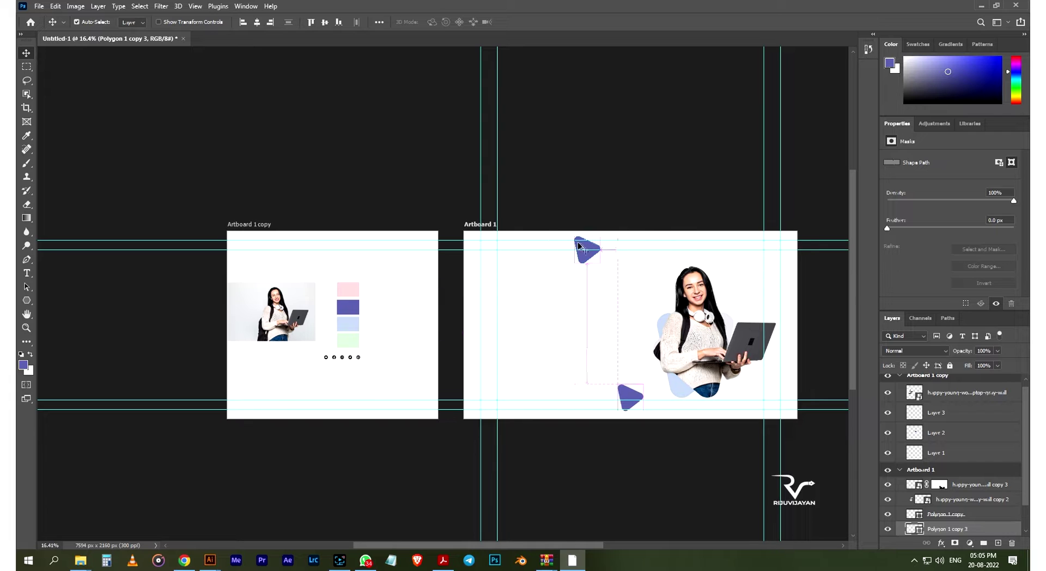
pyautogui.click(26, 301)
pyautogui.click(140, 22)
pyautogui.click(199, 42)
pyautogui.click(347, 340)
pyautogui.click(624, 123)
pyautogui.press('v')
# Copy the green triangle to the right edge and fill it with the pink swatch.
pyautogui.click(567, 283)
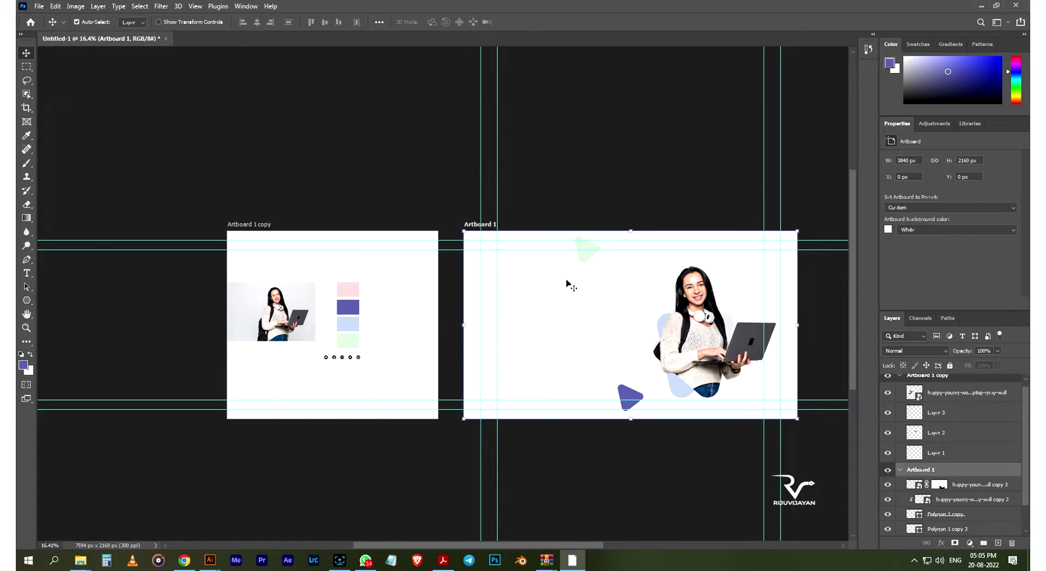
pyautogui.moveTo(587, 251); pyautogui.dragTo(785, 278)
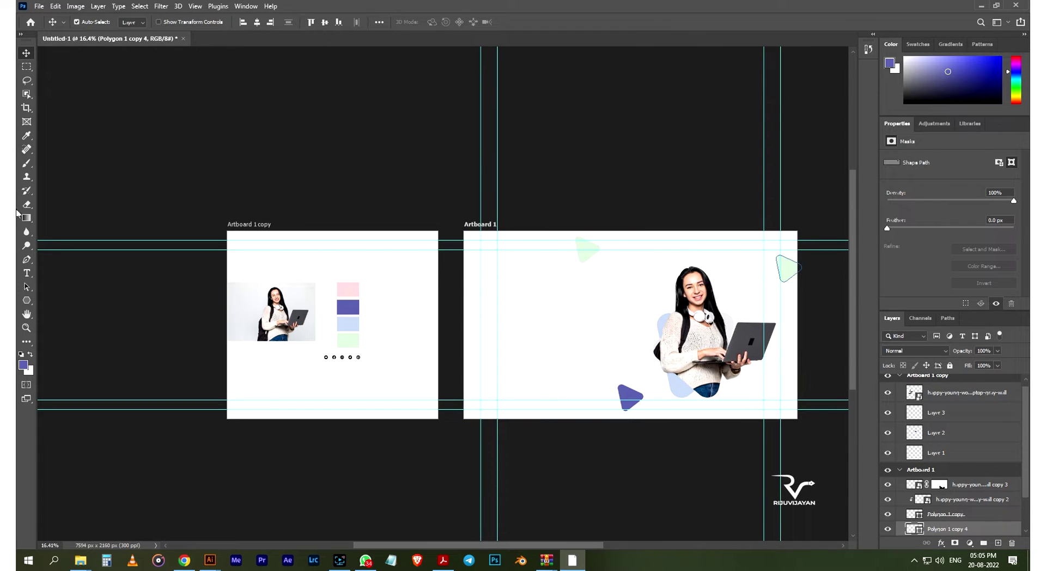
pyautogui.press('i')
pyautogui.click(351, 284)
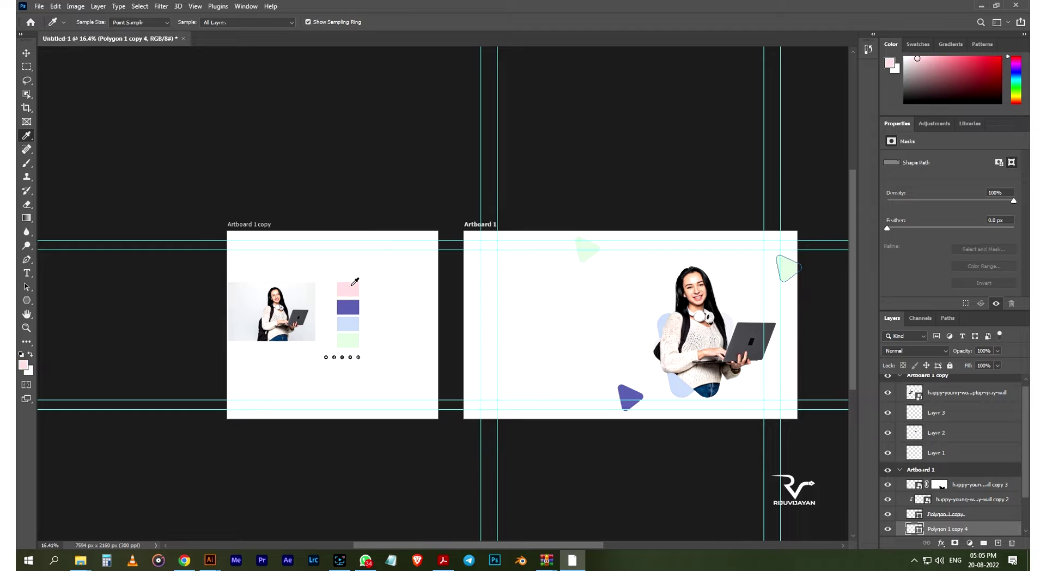
pyautogui.click(26, 301)
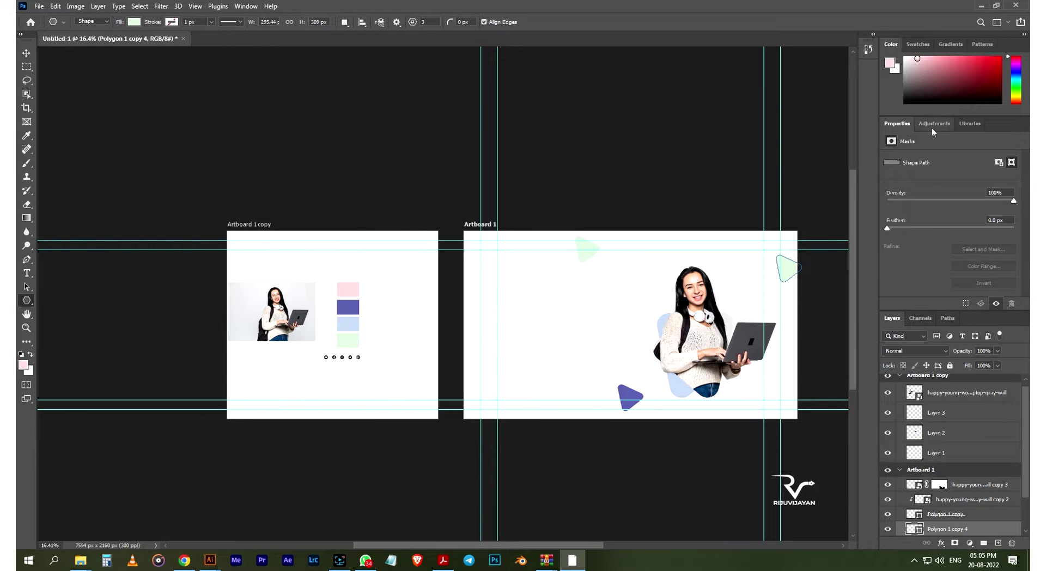
pyautogui.scroll(-1, 501, 333)
pyautogui.scroll(2, 501, 334)
pyautogui.click(134, 22)
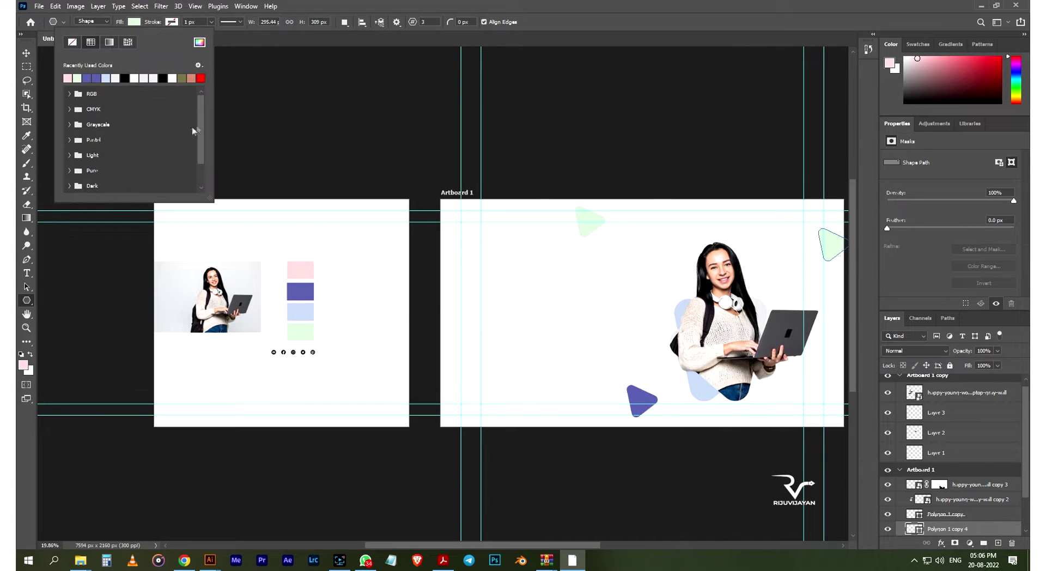
pyautogui.click(199, 42)
pyautogui.click(301, 269)
pyautogui.click(619, 121)
pyautogui.press('v')
pyautogui.click(554, 306)
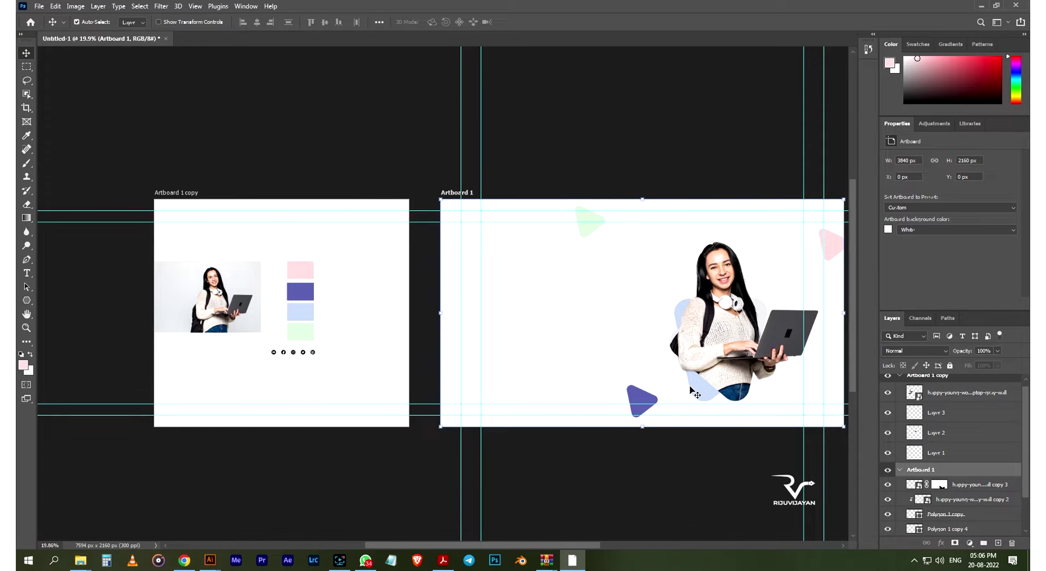
# Duplicate Layer 4 and rename the bottom layer to bg.
pyautogui.click(28, 222)
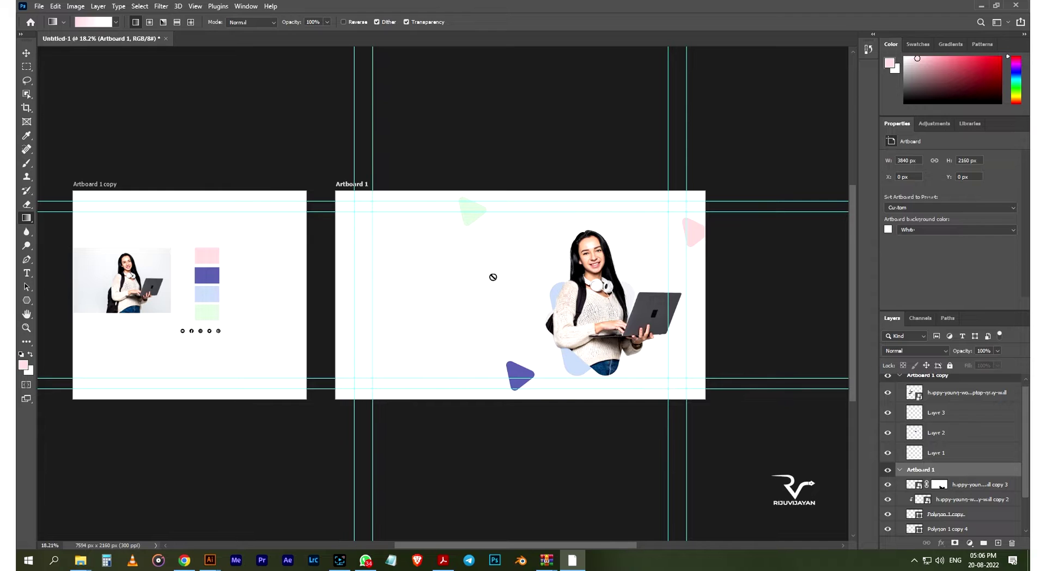
pyautogui.click(970, 484)
pyautogui.scroll(-2, 995, 491)
pyautogui.click(967, 528)
pyautogui.moveTo(1000, 529); pyautogui.dragTo(1002, 542)
pyautogui.doubleClick(937, 528)
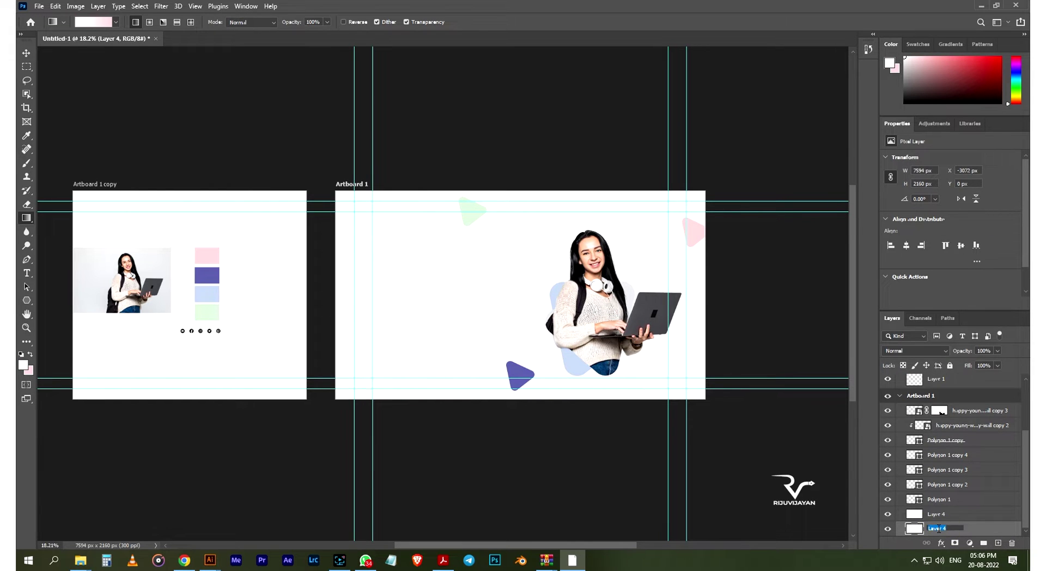
pyautogui.write('bg')
pyautogui.press('Return')
pyautogui.click(946, 514)
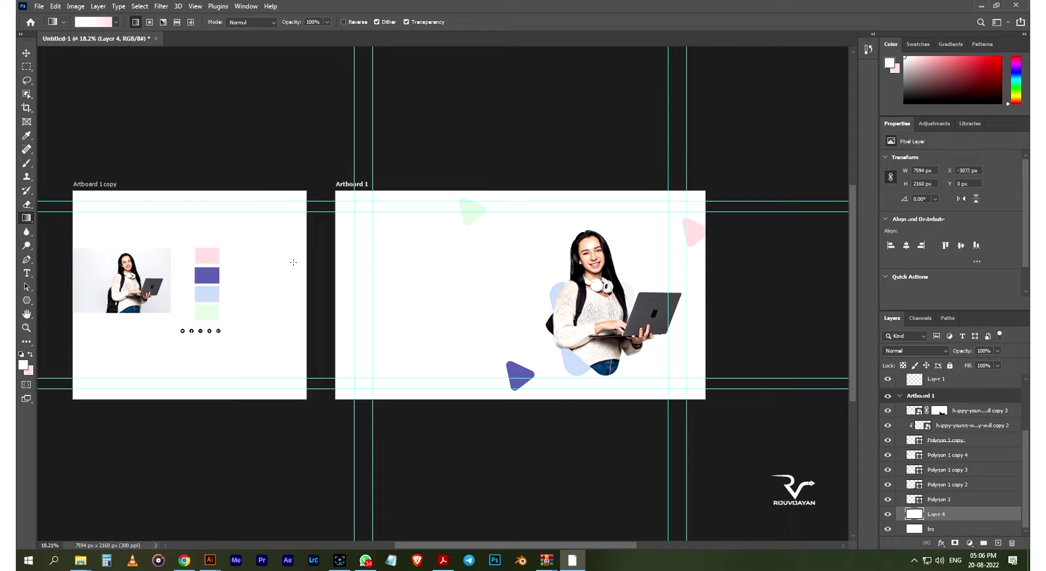
# Undo the pink gradient, refill Layer 4 white-to-light-blue, and lower opacity to 46%.
pyautogui.hotkey('ctrl', 'z')
pyautogui.click(101, 24)
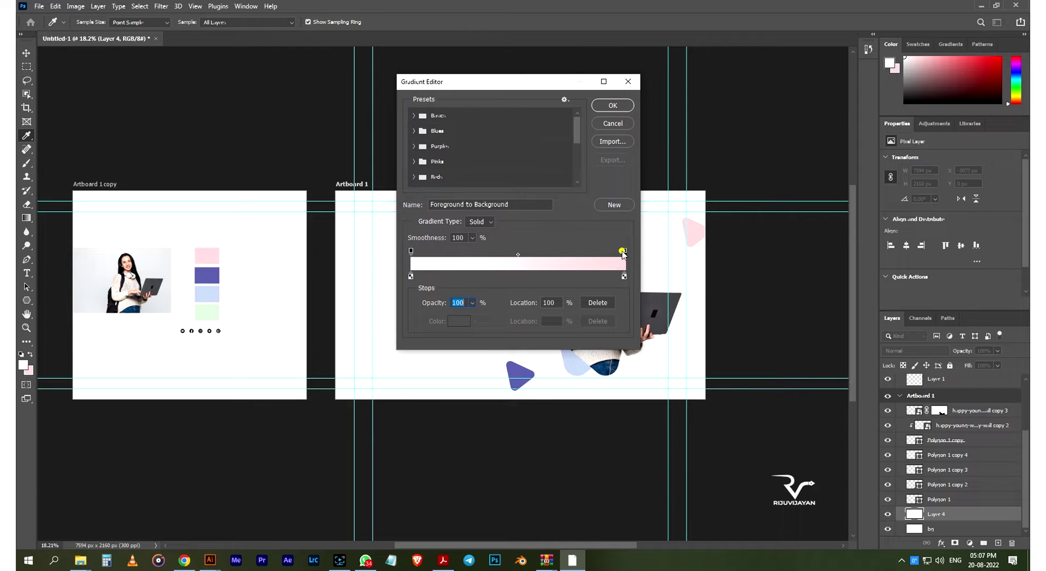
pyautogui.doubleClick(623, 277)
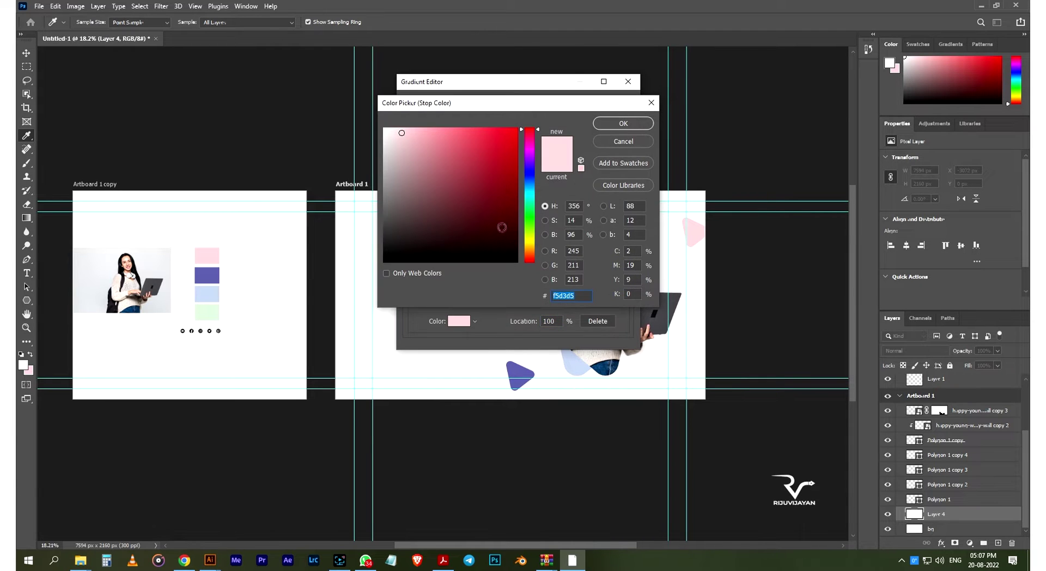
pyautogui.click(207, 293)
pyautogui.click(623, 123)
pyautogui.click(621, 104)
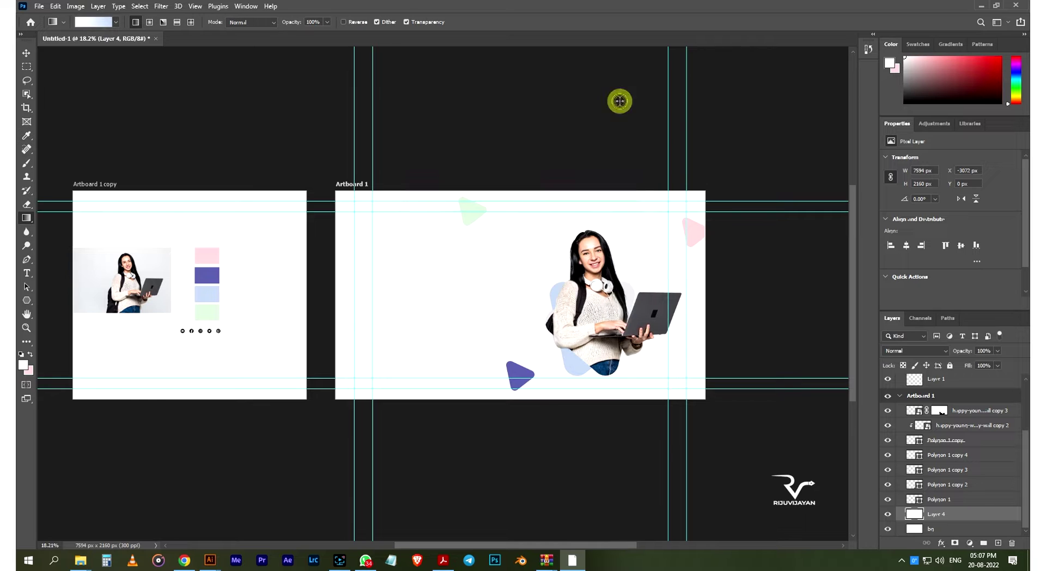
pyautogui.moveTo(430, 295); pyautogui.dragTo(619, 284)
pyautogui.hotkey('ctrl', 'z')
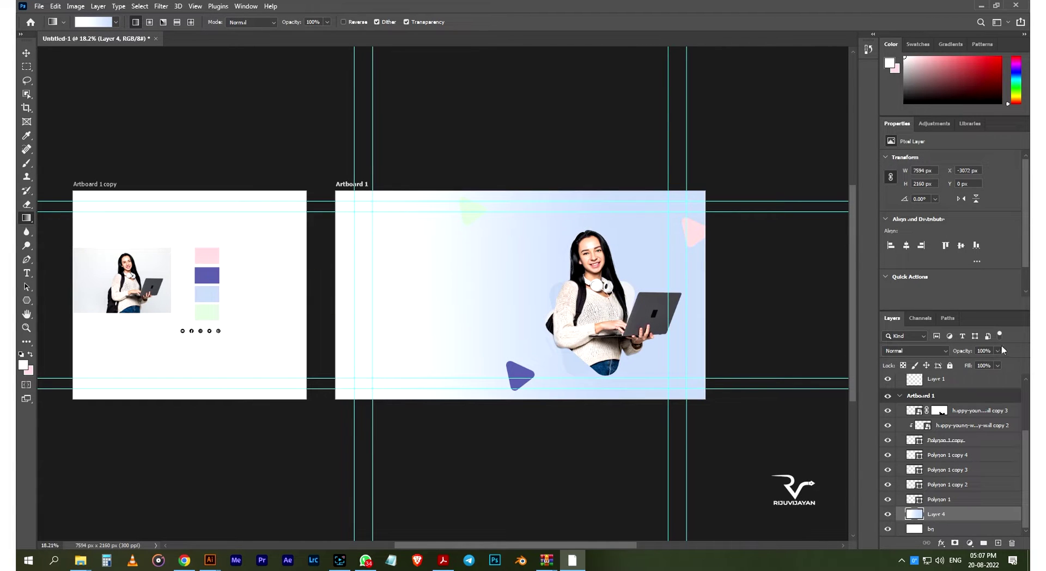
pyautogui.moveTo(989, 366); pyautogui.dragTo(974, 366)
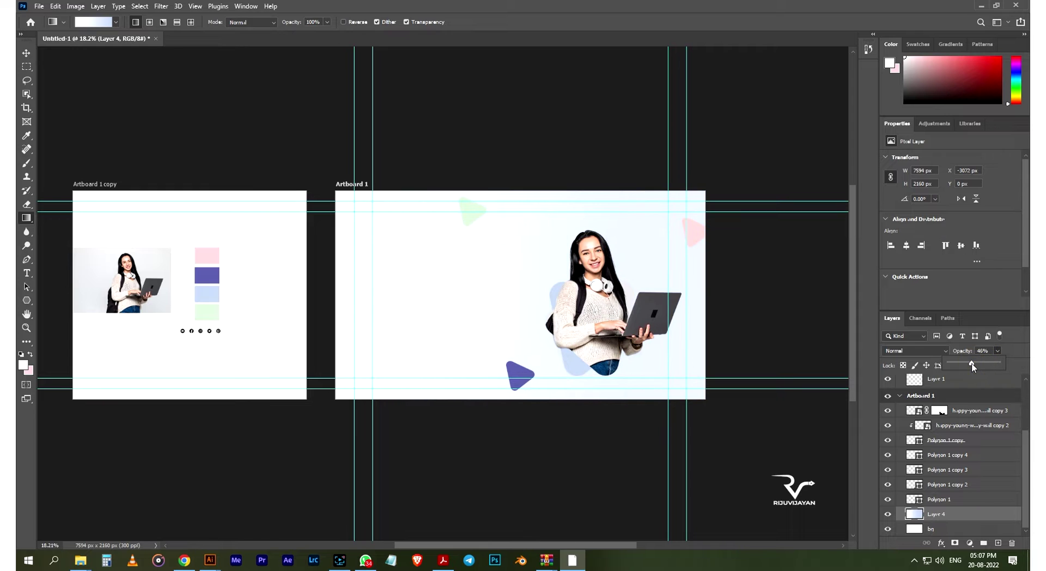
pyautogui.click(25, 54)
# Place a copy of the purple triangle near the artboard's bottom.
pyautogui.moveTo(520, 375)
pyautogui.mouseDown()
pyautogui.moveTo(629, 186)
pyautogui.moveTo(695, 393)
pyautogui.mouseUp()
pyautogui.click(747, 355)
pyautogui.scroll(1, 685, 391)
pyautogui.scroll(2, 686, 391)
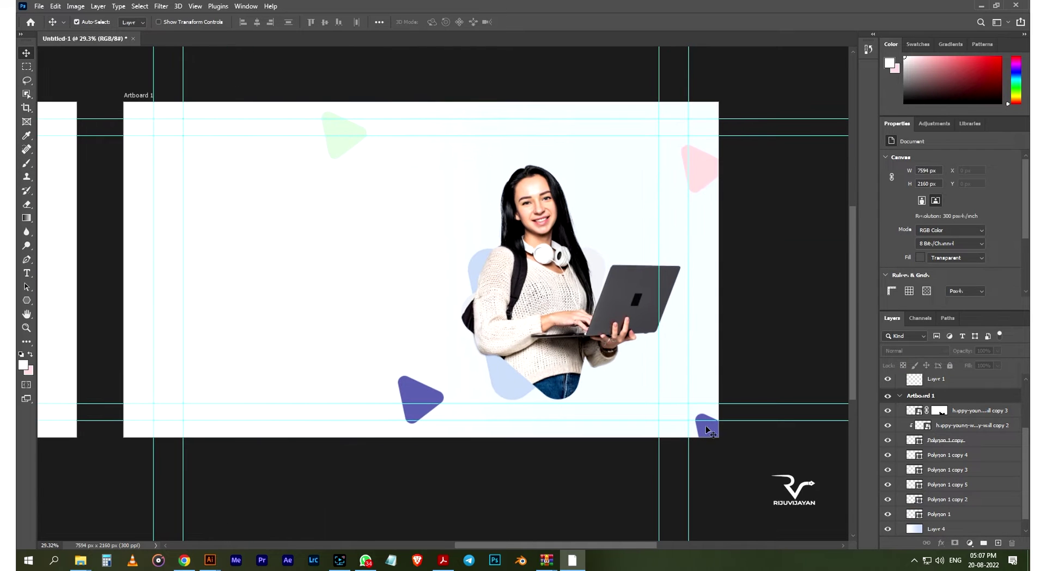
# Copy the green triangle to the artboard bottom and rotate the copy slightly.
pyautogui.moveTo(350, 152); pyautogui.dragTo(577, 393)
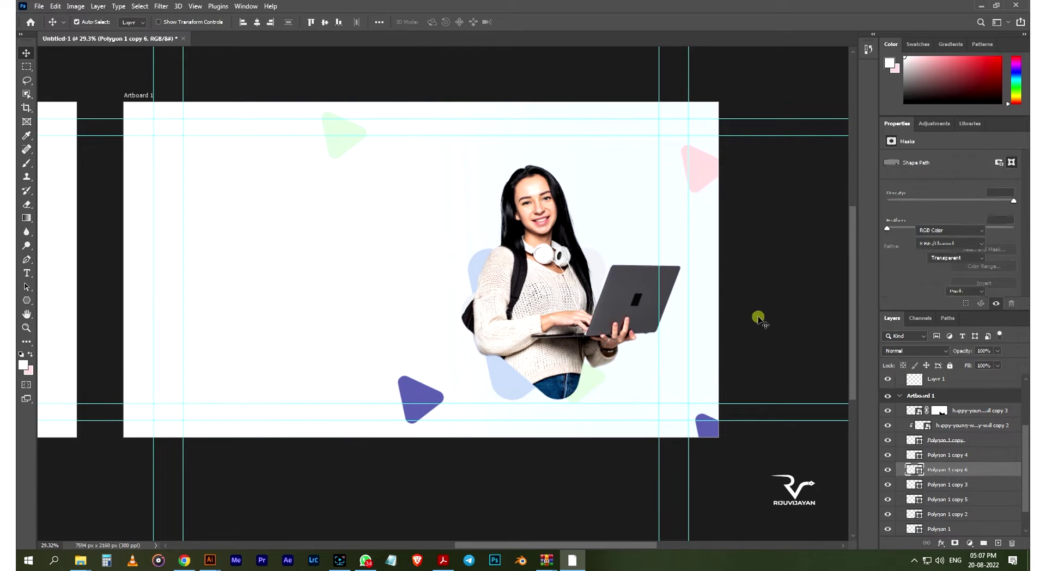
pyautogui.hotkey('ctrl', 't')
pyautogui.moveTo(586, 357); pyautogui.dragTo(599, 362)
pyautogui.click(513, 22)
pyautogui.click(744, 297)
# Scroll the view and select the Rectangle shape tool.
pyautogui.scroll(1, 600, 354)
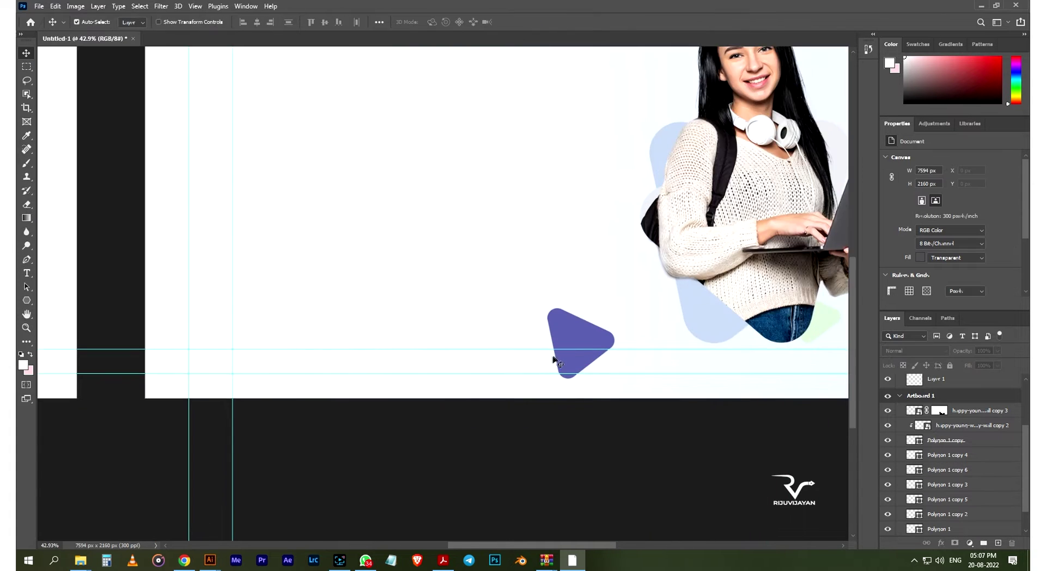
pyautogui.scroll(-3, 586, 296)
pyautogui.scroll(-1, 531, 291)
pyautogui.scroll(1, 654, 310)
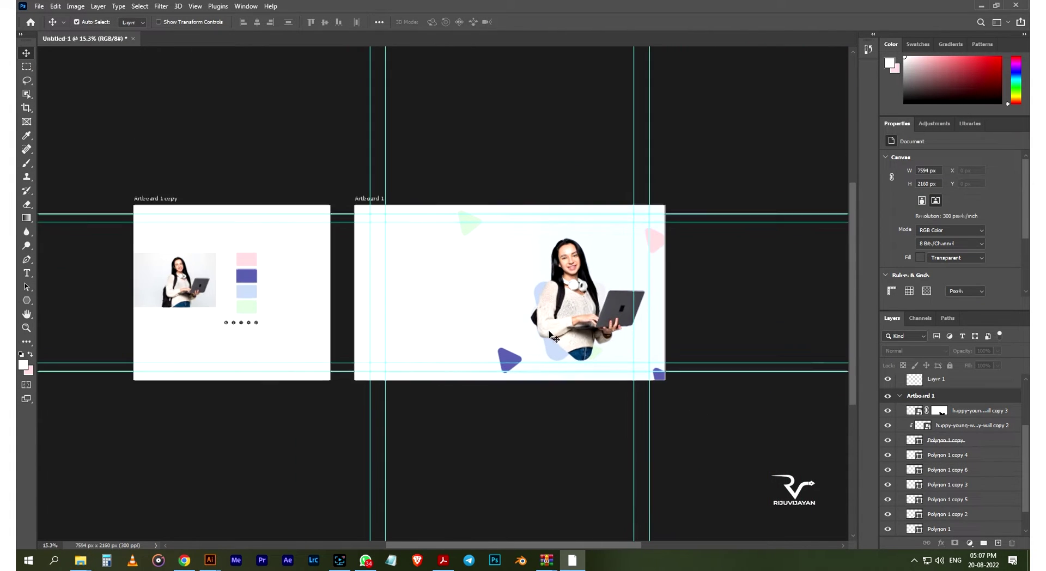
pyautogui.scroll(2, 654, 310)
pyautogui.click(26, 300)
pyautogui.click(84, 301)
pyautogui.scroll(2, 350, 315)
# Draw a long thin purple rectangle left of the woman and round it into a pill.
pyautogui.moveTo(256, 289); pyautogui.dragTo(475, 317)
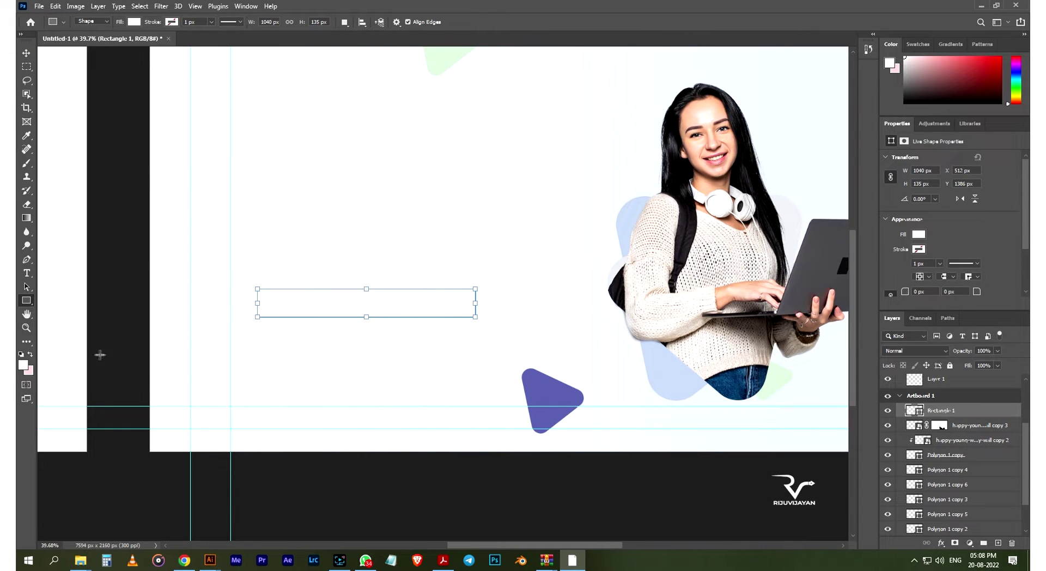
pyautogui.click(133, 22)
pyautogui.click(121, 78)
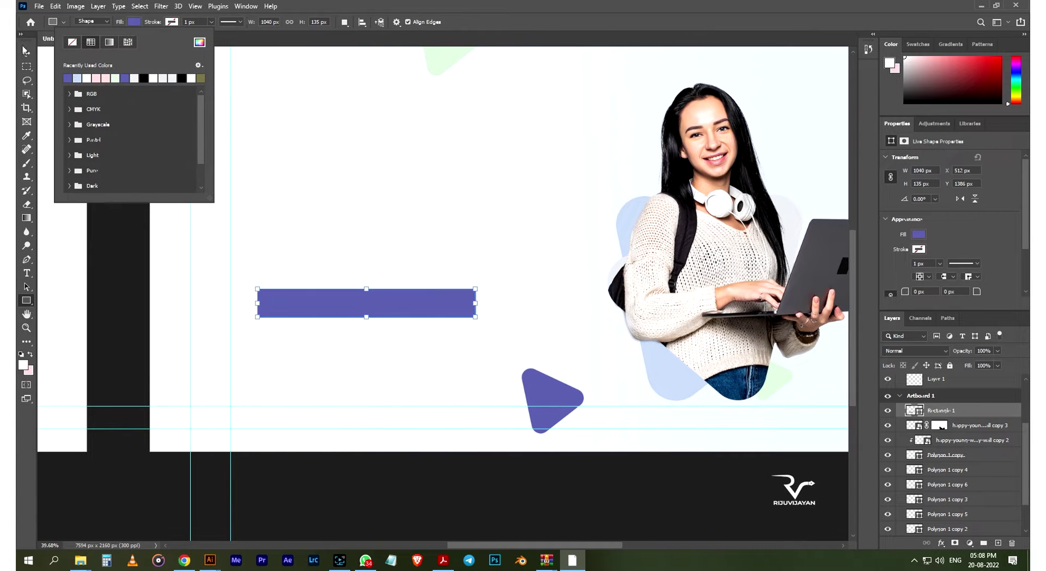
pyautogui.press('Return')
pyautogui.press('a')
pyautogui.scroll(2, 482, 258)
pyautogui.scroll(2, 482, 258)
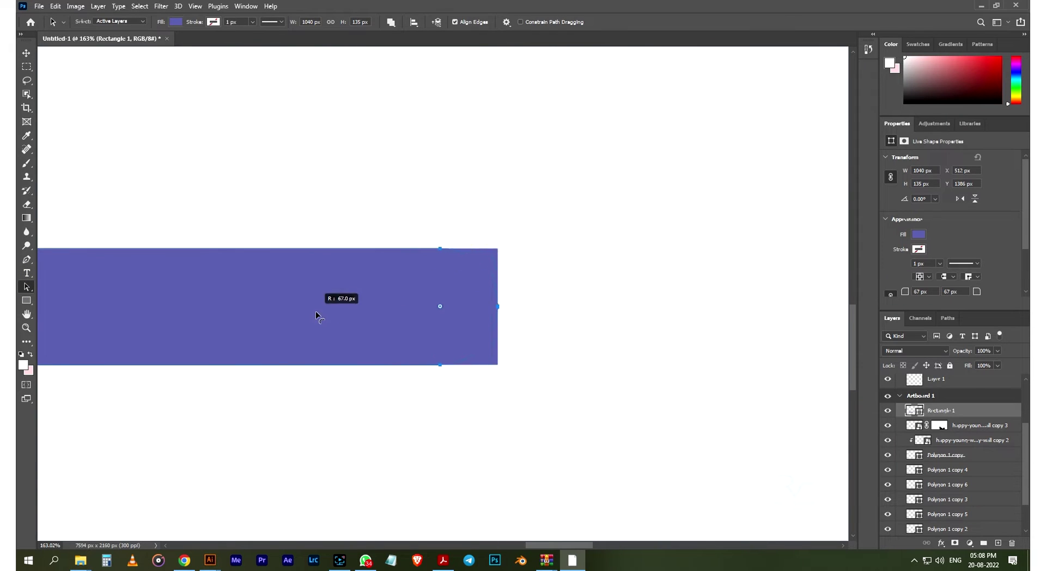
pyautogui.moveTo(482, 262); pyautogui.dragTo(327, 303)
pyautogui.scroll(-3, 541, 308)
pyautogui.scroll(-2, 542, 308)
# Position the purple pill bar beside the woman.
pyautogui.press('v')
pyautogui.click(513, 238)
pyautogui.moveTo(512, 321); pyautogui.dragTo(511, 233)
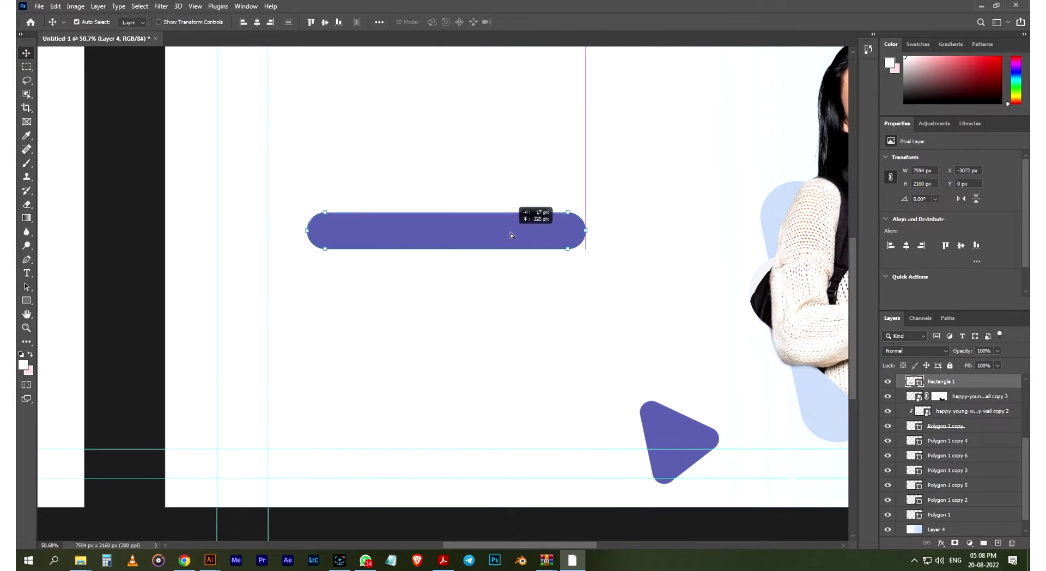
pyautogui.scroll(-2, 518, 310)
pyautogui.moveTo(467, 282); pyautogui.dragTo(468, 323)
pyautogui.scroll(1, 469, 323)
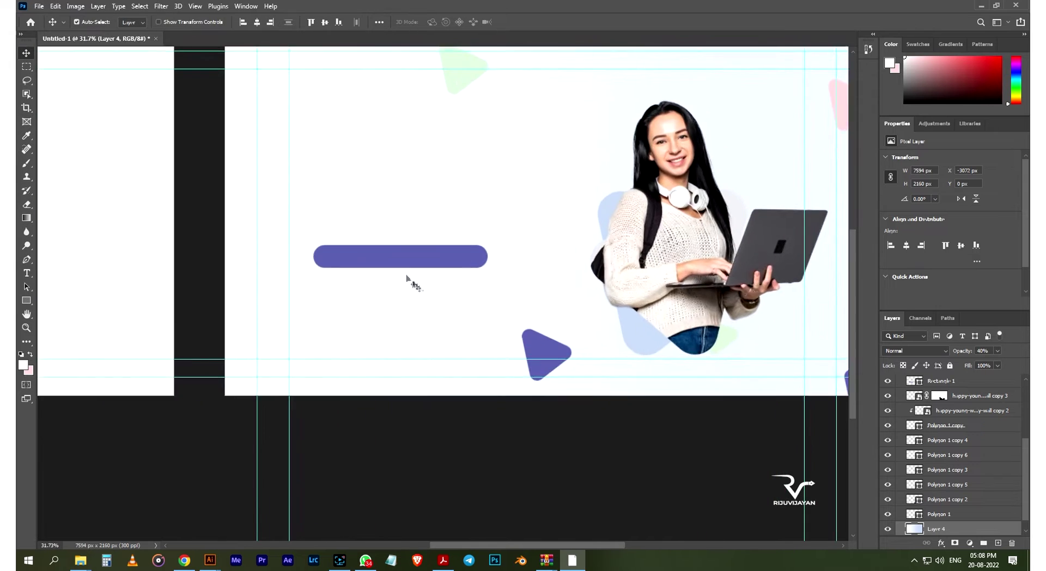
pyautogui.scroll(2, 462, 329)
# Copy the pill below, shift it to the artboard's left edge, and stretch it wider.
pyautogui.moveTo(425, 238); pyautogui.dragTo(377, 333)
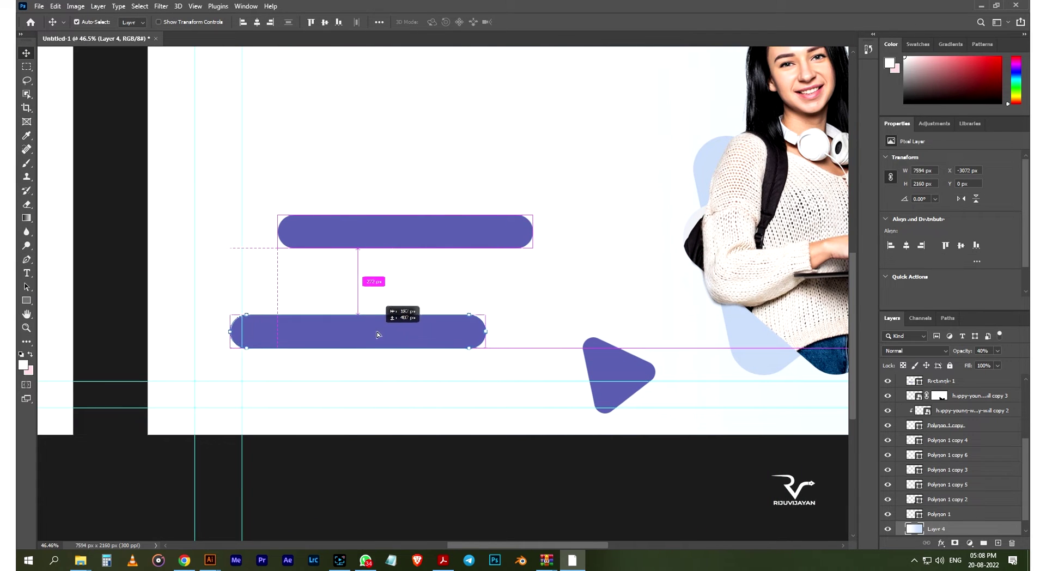
pyautogui.moveTo(377, 333); pyautogui.dragTo(282, 334)
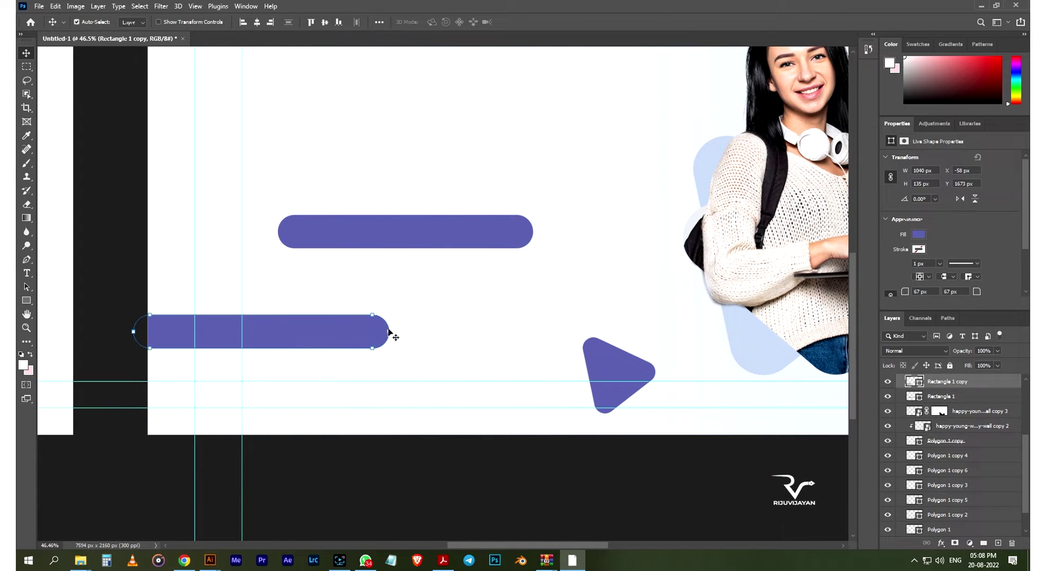
pyautogui.hotkey('ctrl', 't')
pyautogui.scroll(1, 388, 332)
pyautogui.moveTo(387, 331); pyautogui.dragTo(579, 332)
pyautogui.click(514, 22)
# Reposition the purple triangle near the bars and bring up its layer options.
pyautogui.moveTo(654, 379); pyautogui.dragTo(664, 387)
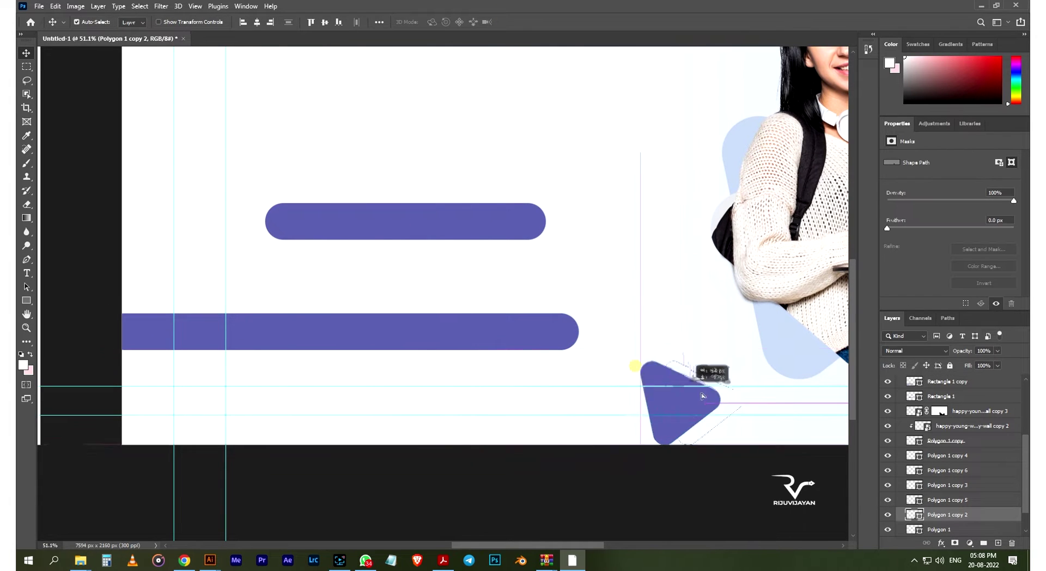
pyautogui.scroll(3, 661, 385)
pyautogui.click(26, 218)
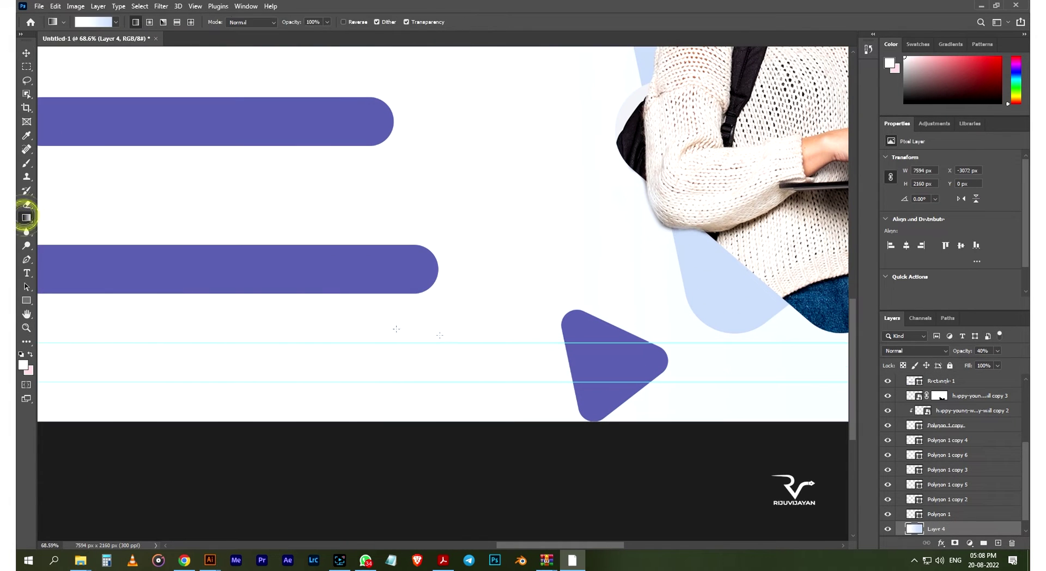
pyautogui.click(26, 53)
pyautogui.click(631, 362)
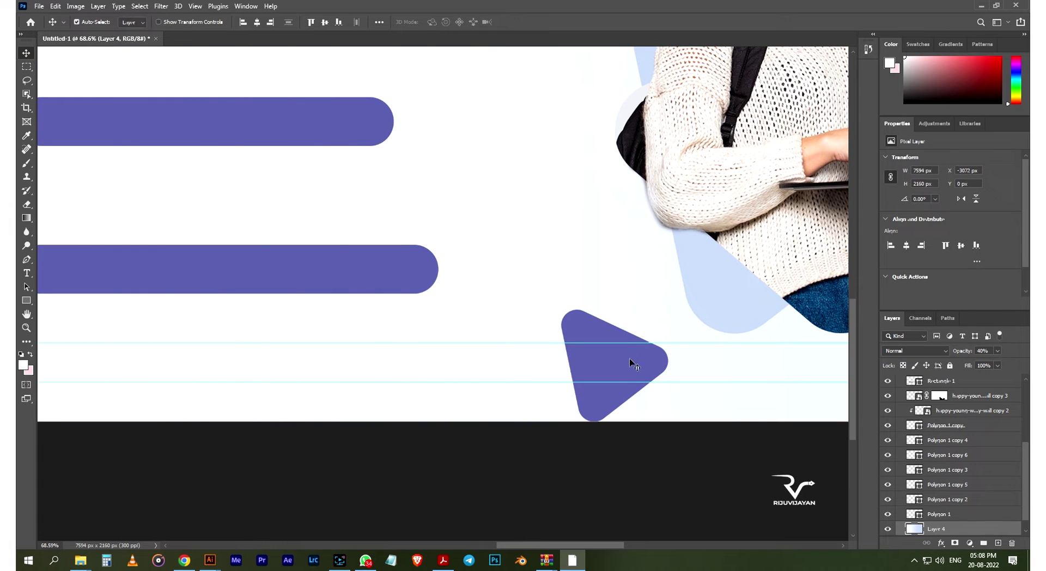
pyautogui.rightClick(631, 363)
pyautogui.rightClick(970, 499)
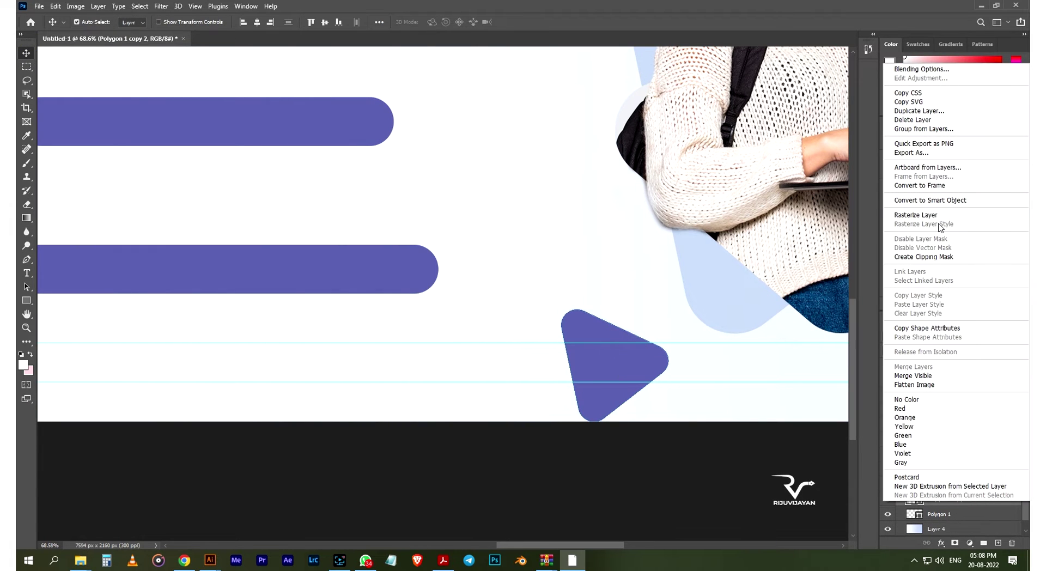
# Rasterize the triangle, load its selection, and fill it with a purple-to-white gradient.
pyautogui.keyDown('ctrl'); pyautogui.click(914, 499); pyautogui.keyUp('ctrl')
pyautogui.rightClick(914, 499)
pyautogui.click(926, 264)
pyautogui.scroll(-3, 299, 327)
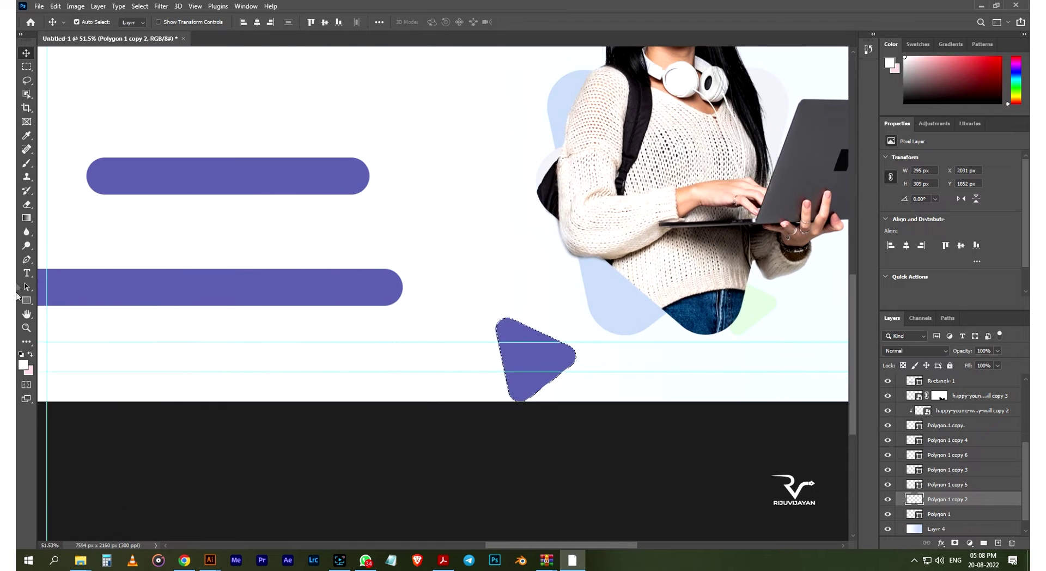
pyautogui.click(23, 219)
pyautogui.click(103, 23)
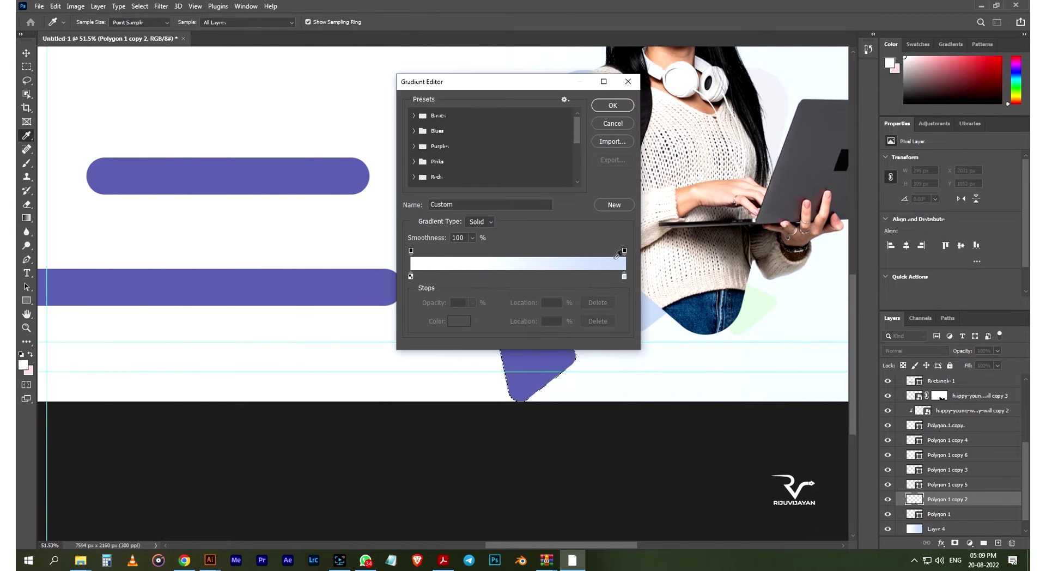
pyautogui.click(542, 362)
pyautogui.press('Return')
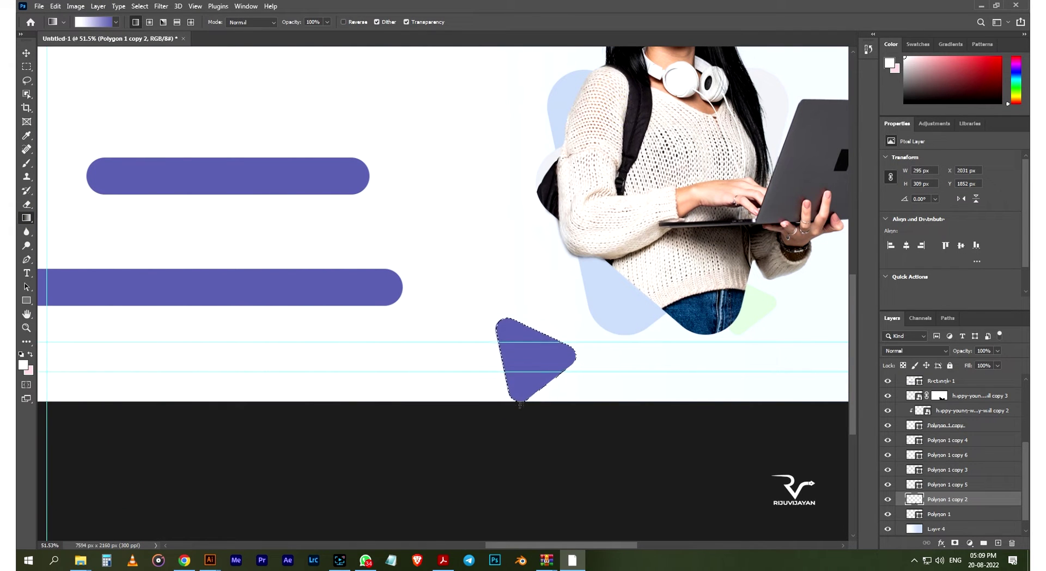
pyautogui.moveTo(518, 397); pyautogui.dragTo(543, 335)
pyautogui.moveTo(506, 391)
pyautogui.mouseDown()
pyautogui.moveTo(521, 351)
pyautogui.moveTo(502, 402)
pyautogui.mouseUp()
# Change the white gradient stop to a lighter purple and refill the triangle.
pyautogui.click(93, 22)
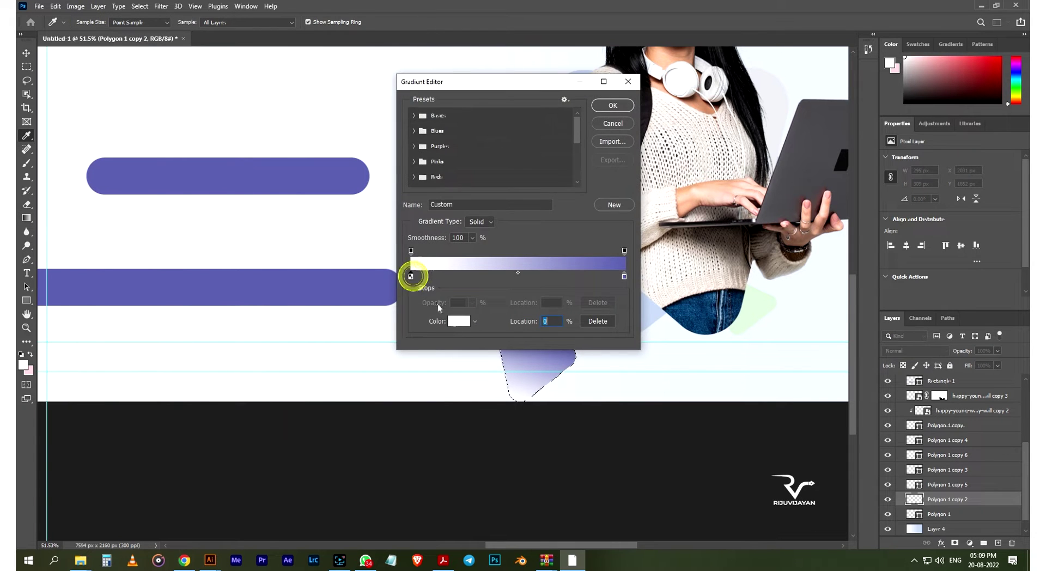
pyautogui.click(459, 321)
pyautogui.click(267, 290)
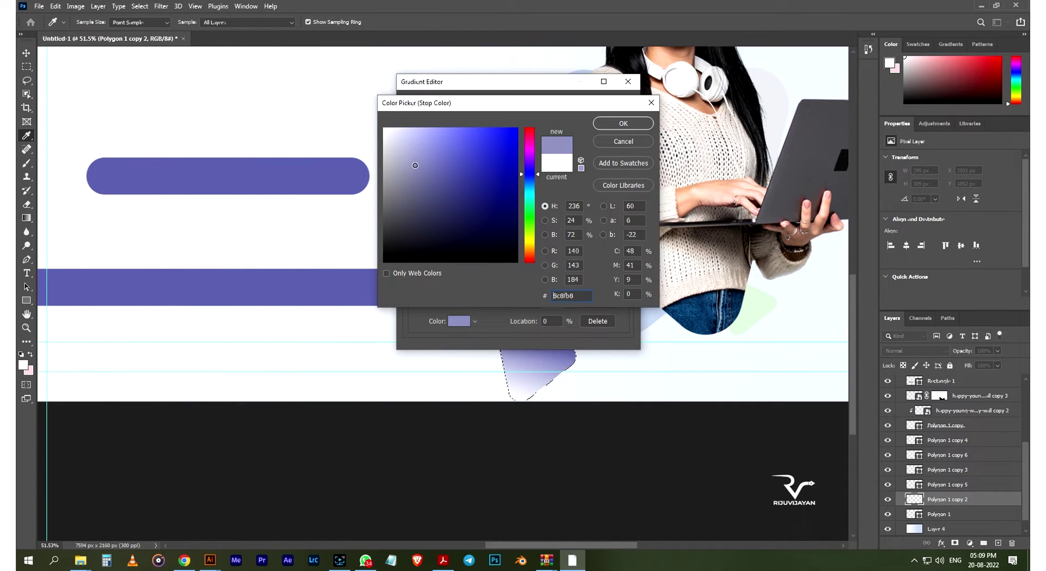
pyautogui.click(624, 123)
pyautogui.click(607, 107)
pyautogui.moveTo(498, 416); pyautogui.dragTo(523, 340)
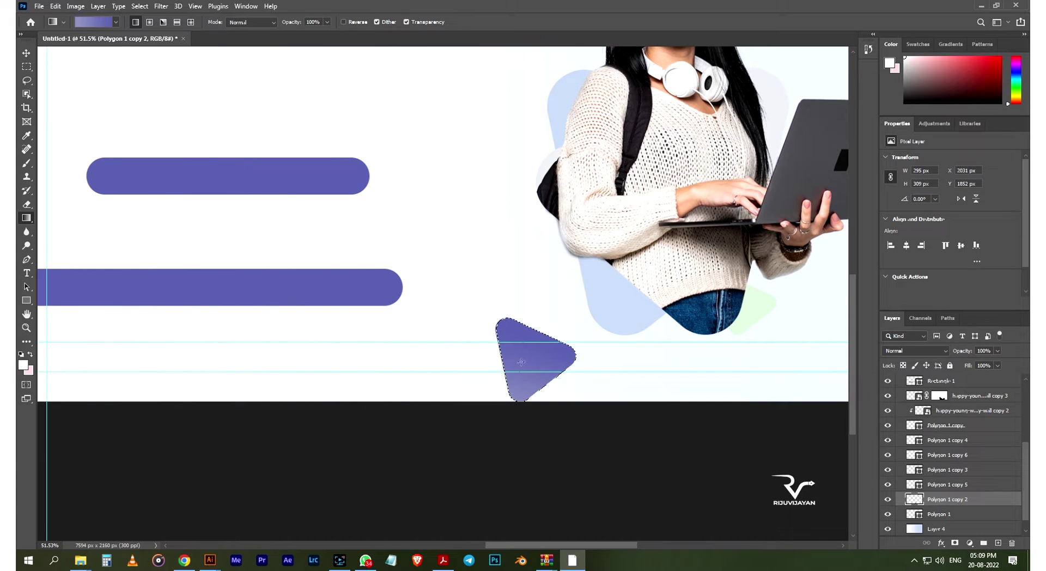
pyautogui.click(26, 53)
pyautogui.click(446, 175)
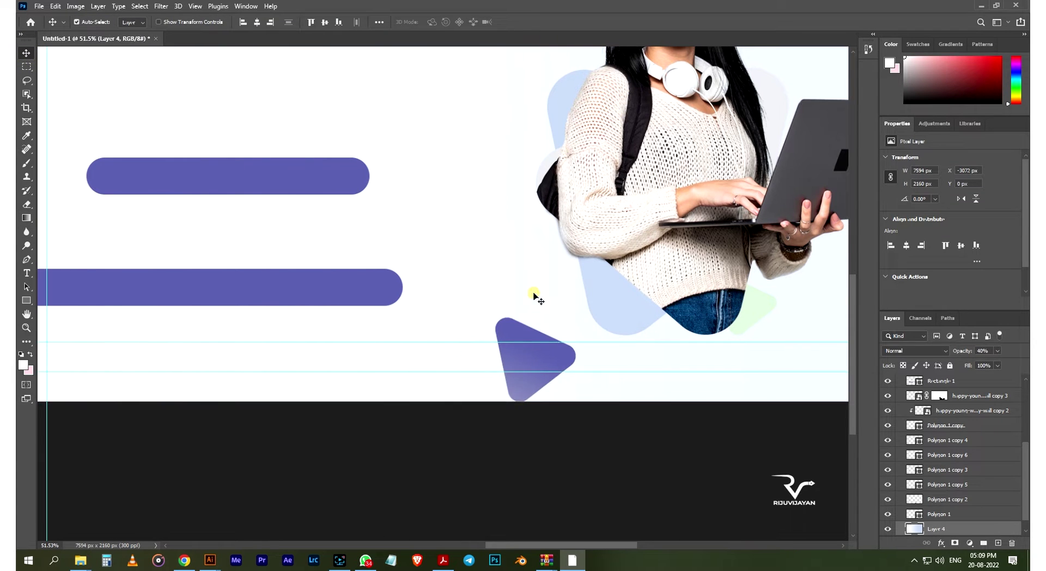
# Change the lower bar's fill colour to white.
pyautogui.scroll(-3, 537, 297)
pyautogui.scroll(-1, 486, 343)
pyautogui.scroll(2, 486, 344)
pyautogui.click(491, 374)
pyautogui.click(27, 300)
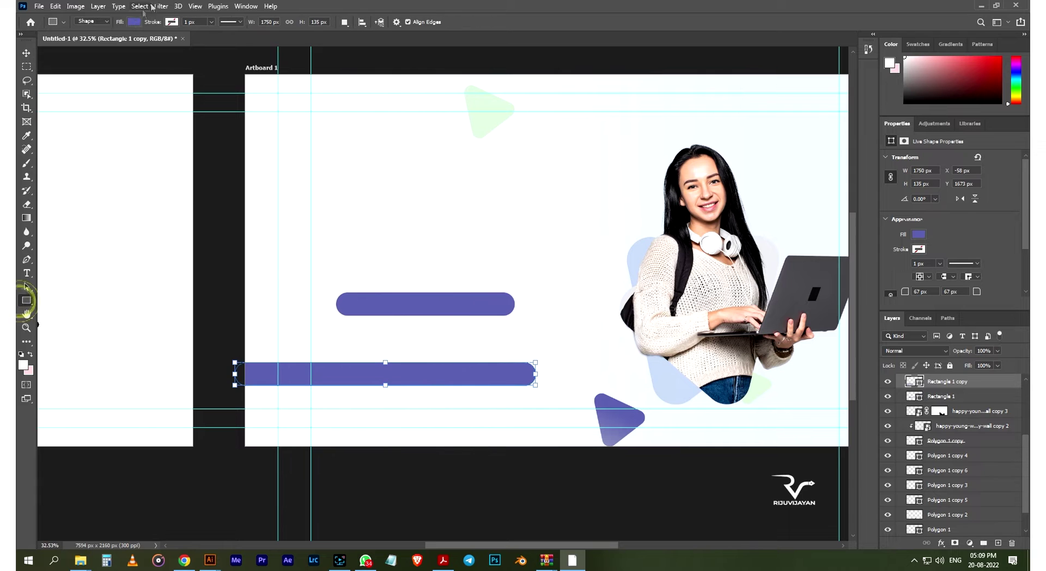
pyautogui.click(134, 21)
pyautogui.click(169, 77)
pyautogui.click(26, 53)
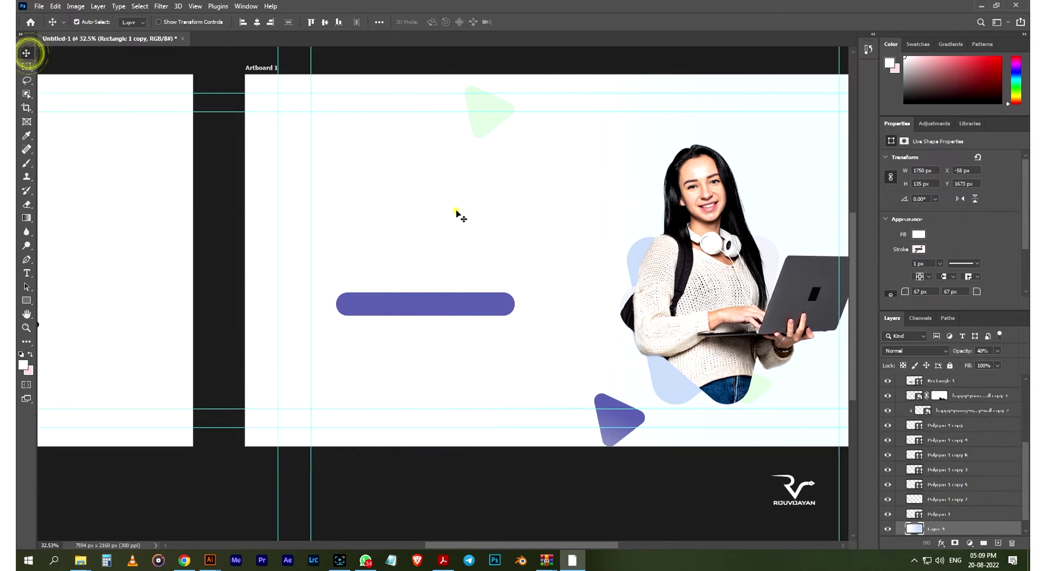
# Add a faint drop shadow, around 14% opacity, to the white bar.
pyautogui.scroll(3, 612, 357)
pyautogui.scroll(-2, 602, 362)
pyautogui.click(602, 363)
pyautogui.rightClick(978, 386)
pyautogui.click(861, 113)
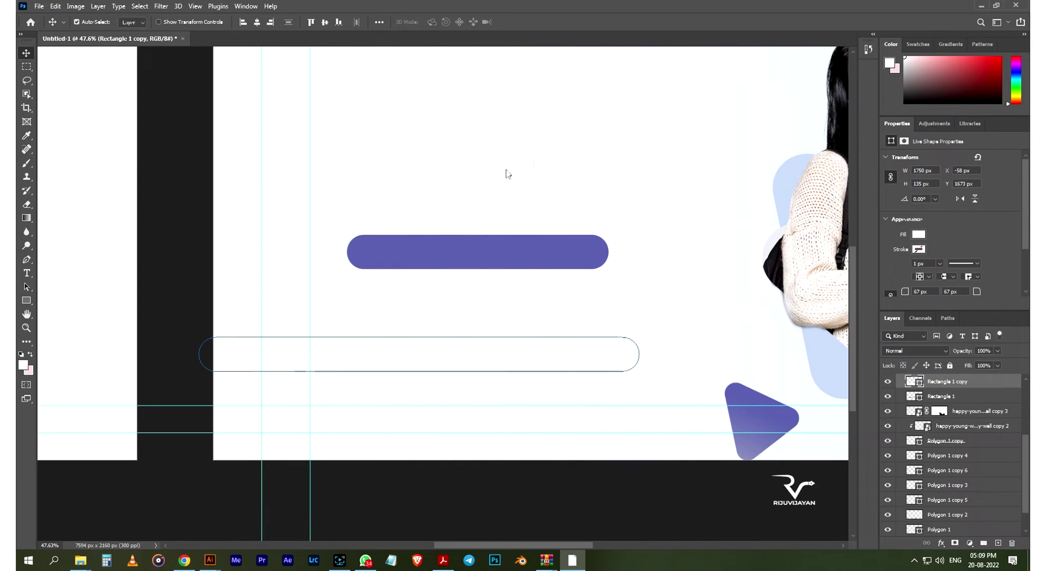
pyautogui.click(607, 387)
pyautogui.moveTo(778, 242); pyautogui.dragTo(766, 242)
pyautogui.click(948, 209)
# Add a drop shadow layer style to the purple button bar.
pyautogui.click(553, 246)
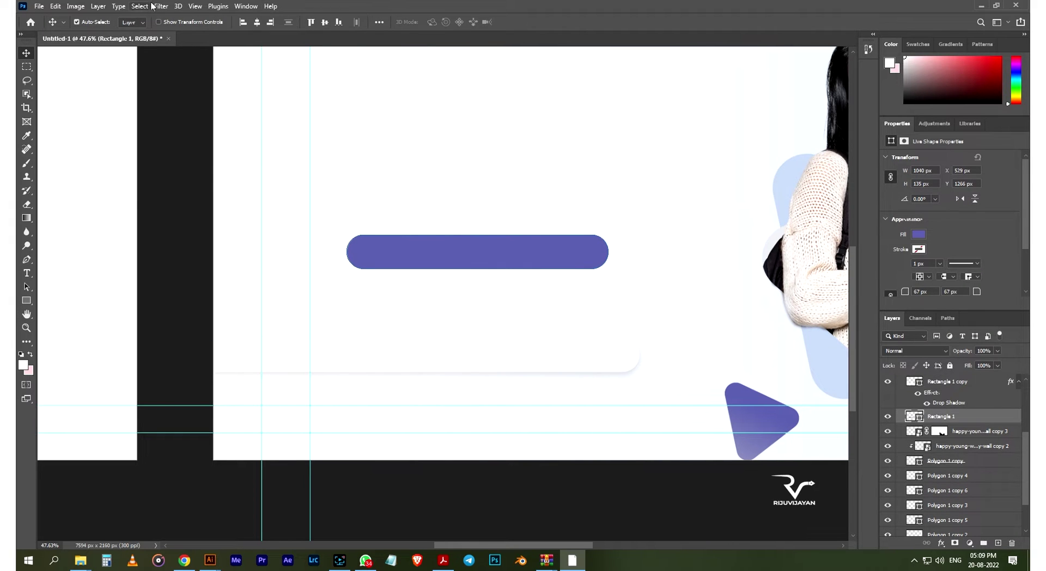
pyautogui.rightClick(964, 414)
pyautogui.click(893, 112)
pyautogui.click(606, 387)
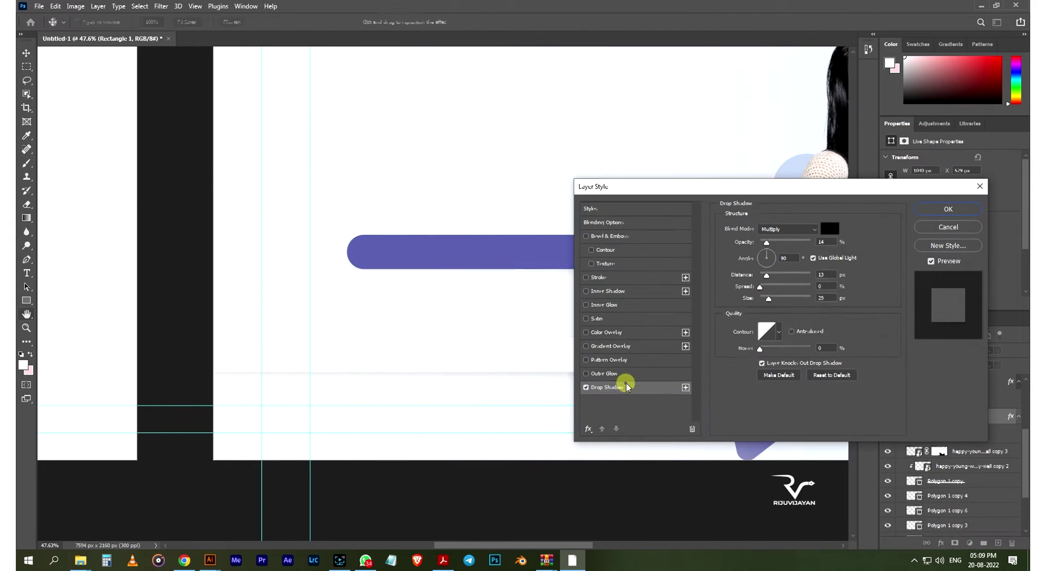
pyautogui.click(948, 209)
pyautogui.scroll(-3, 535, 304)
pyautogui.scroll(3, 507, 344)
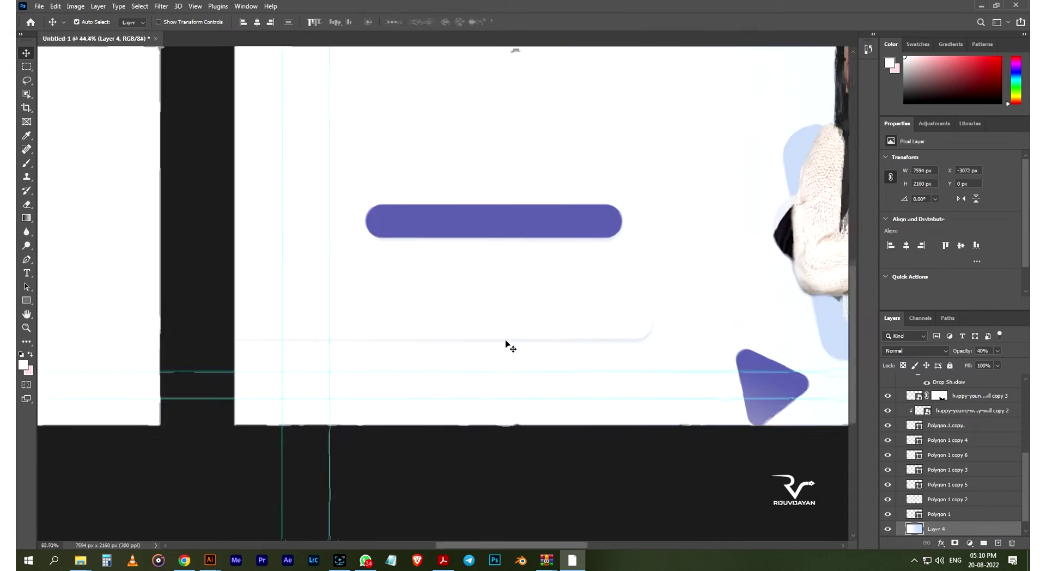
# Move the social icons row onto the white bar below the purple button.
pyautogui.scroll(-3, 164, 317)
pyautogui.moveTo(249, 310)
pyautogui.mouseDown()
pyautogui.moveTo(651, 353)
pyautogui.moveTo(689, 322)
pyautogui.mouseUp()
pyautogui.scroll(3, 651, 353)
pyautogui.scroll(3, 651, 353)
pyautogui.scroll(-3, 684, 419)
pyautogui.click(486, 385)
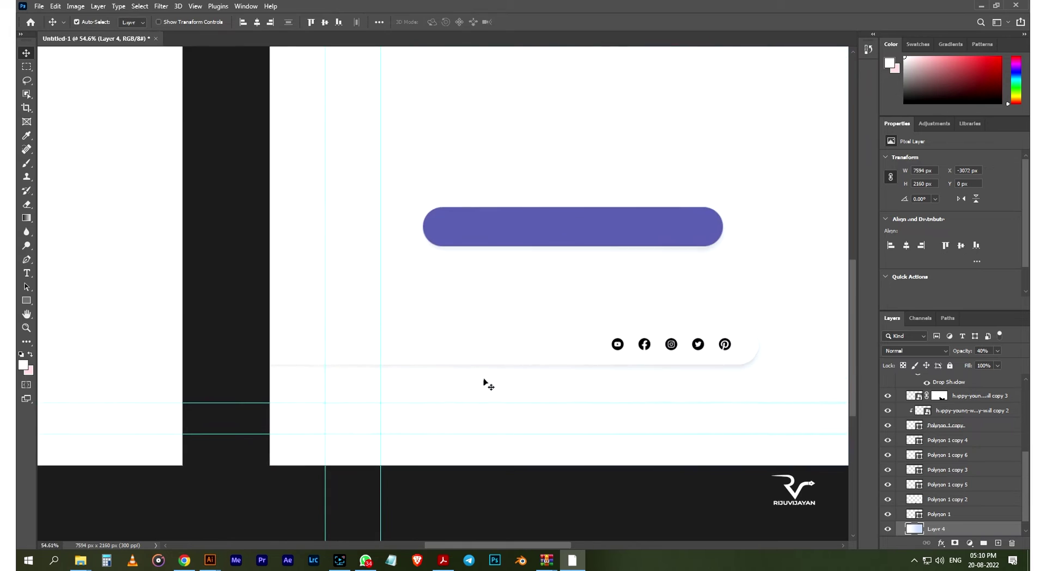
pyautogui.scroll(-1, 545, 398)
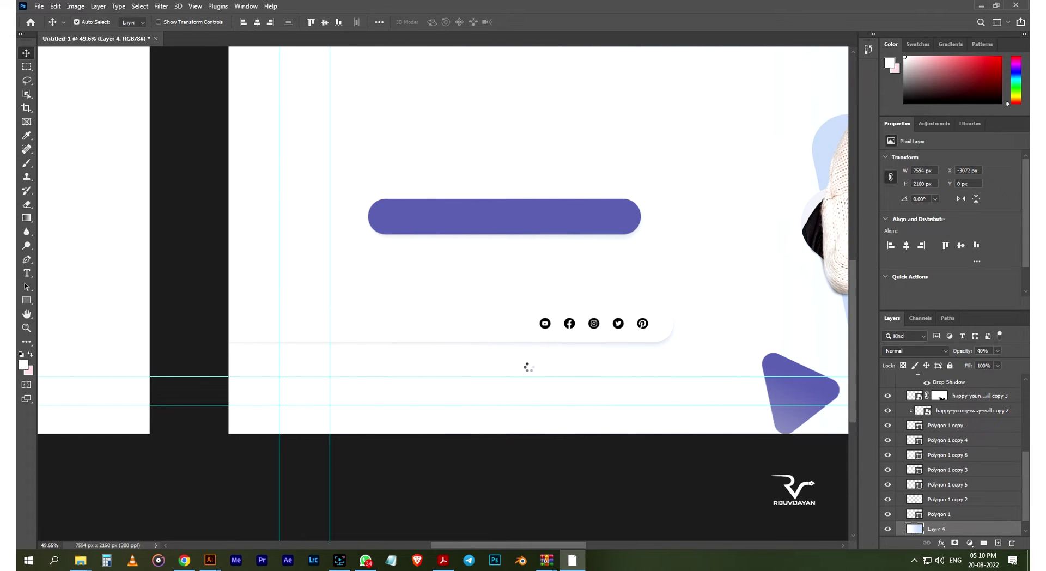
# Start a new text line above the purple button.
pyautogui.press('t')
pyautogui.scroll(-2, 495, 369)
pyautogui.scroll(1, 497, 324)
pyautogui.click(497, 319)
pyautogui.write('Call us on: +91 12345 67890')
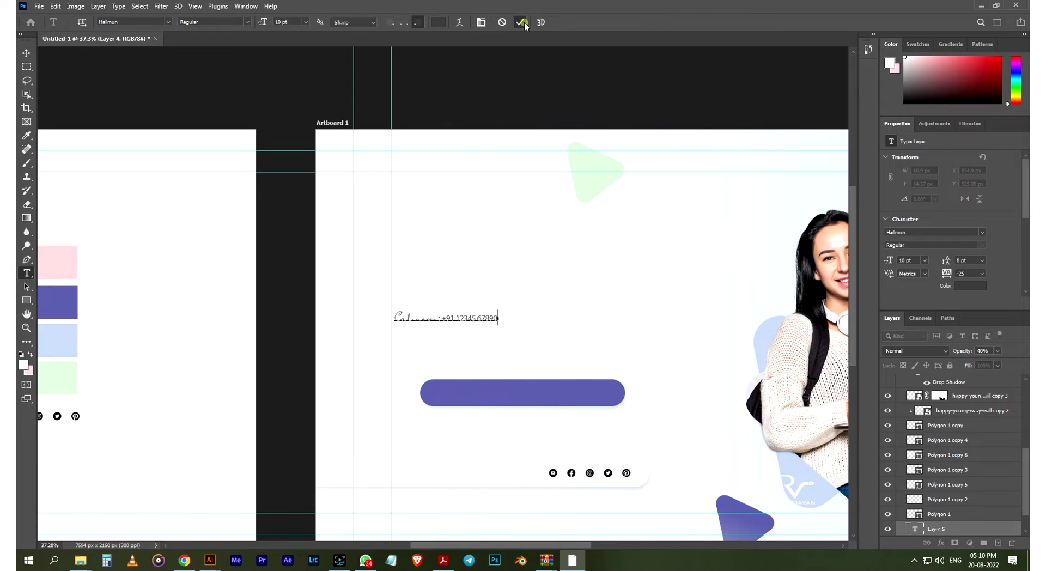
# Try Raleway Bold, then set the call-now text to Montserrat Alternates Bold.
pyautogui.click(523, 22)
pyautogui.write('ral')
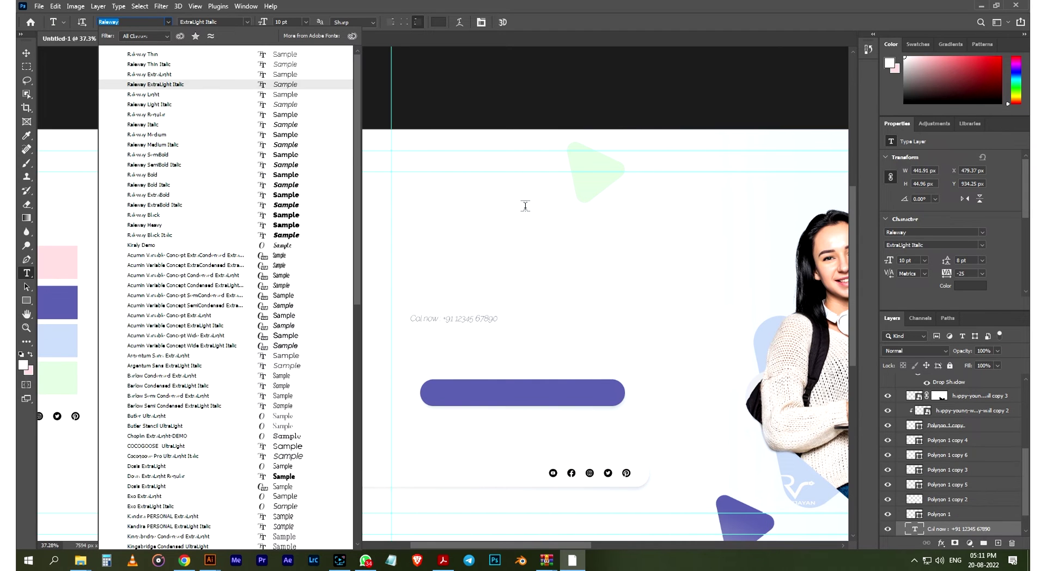
pyautogui.click(157, 176)
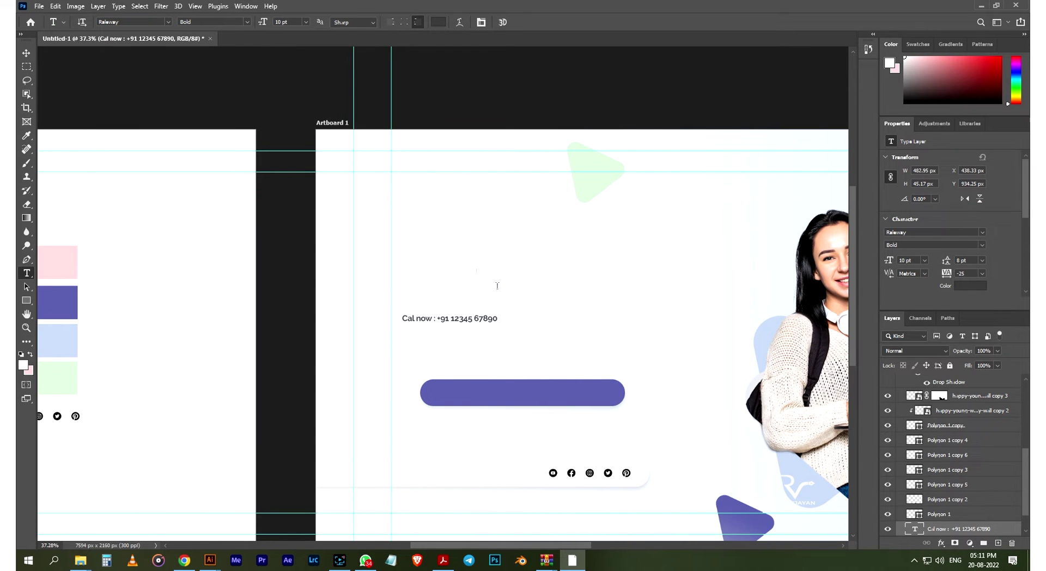
pyautogui.click(937, 232)
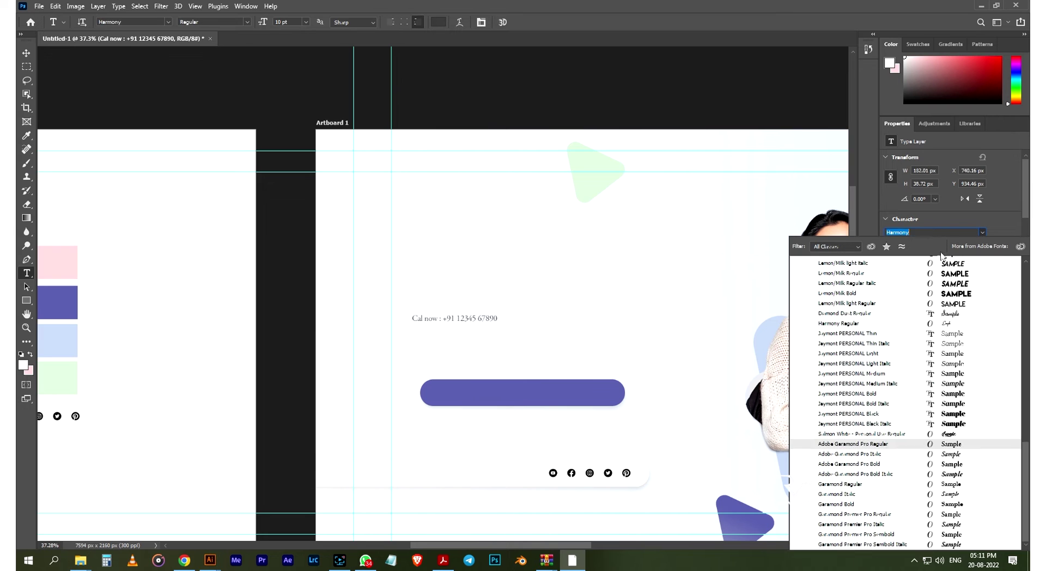
pyautogui.moveTo(1024, 473); pyautogui.dragTo(1029, 412)
pyautogui.click(861, 452)
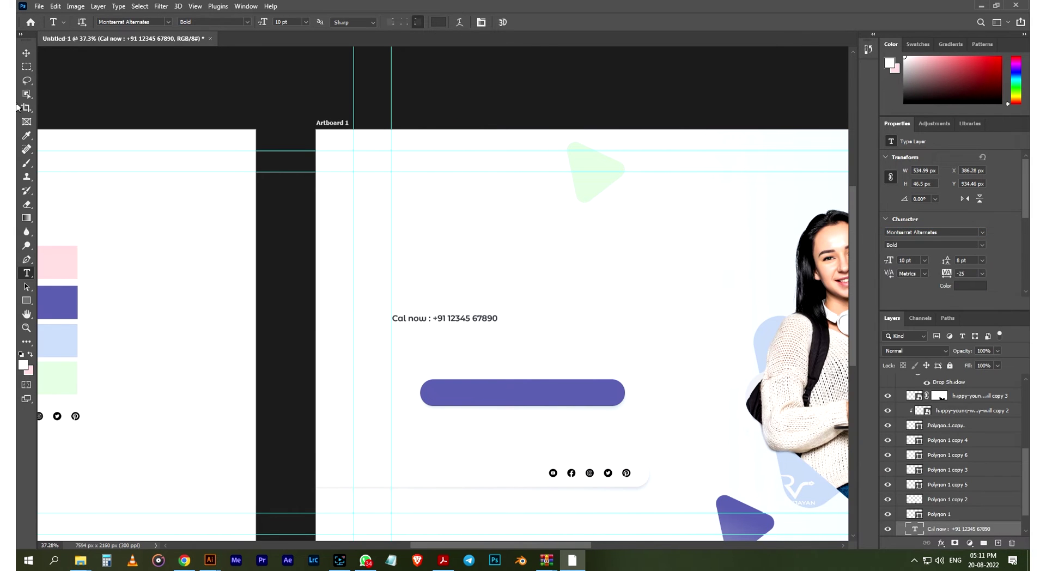
# Correct the call-now text, move it onto the button, and bring it to front.
pyautogui.press('v')
pyautogui.scroll(2, 450, 308)
pyautogui.scroll(-1, 450, 308)
pyautogui.doubleClick(473, 327)
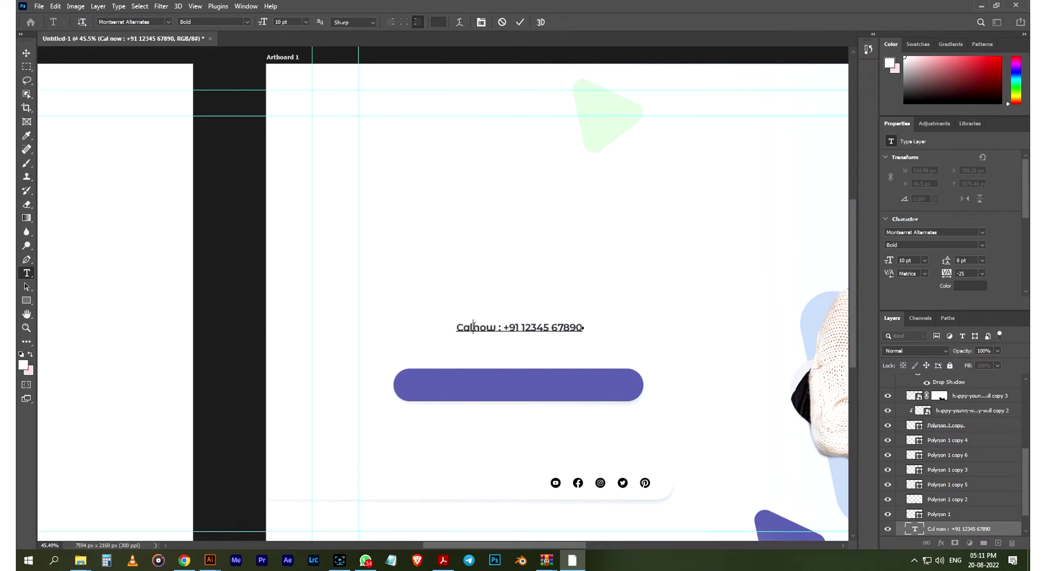
pyautogui.moveTo(553, 327); pyautogui.dragTo(553, 380)
pyautogui.hotkey('ctrl', 'shift', ']')
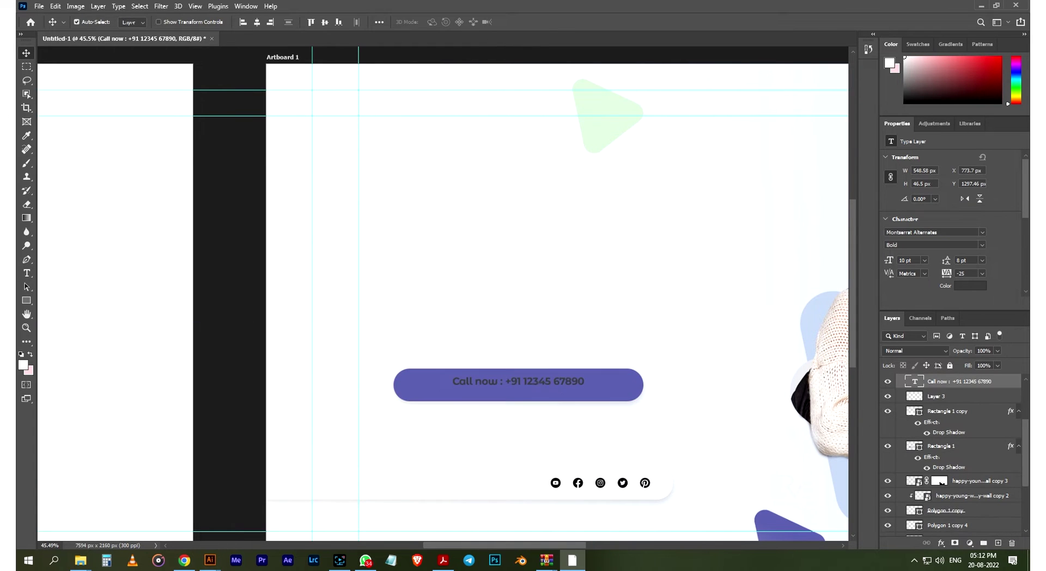
# Set the call-now text colour to white, ffffff.
pyautogui.scroll(2, 554, 381)
pyautogui.click(439, 21)
pyautogui.write('ffffff')
pyautogui.press('Return')
pyautogui.scroll(-2, 595, 401)
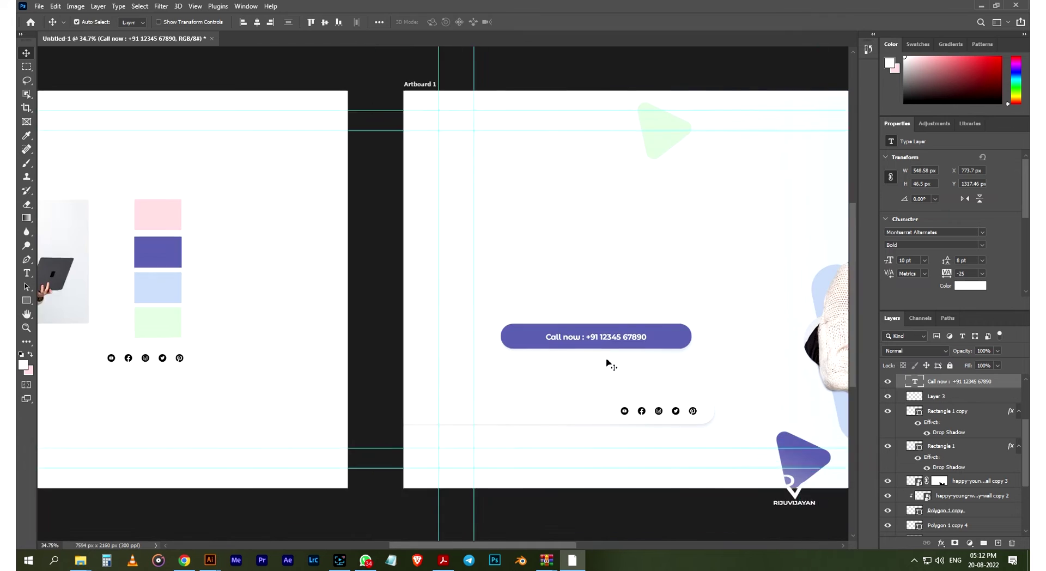
# Copy the text below the button and retype it as a black 'wwww.yourwebsite.com' address.
pyautogui.scroll(2, 612, 361)
pyautogui.moveTo(599, 327); pyautogui.dragTo(565, 436)
pyautogui.doubleClick(578, 430)
pyautogui.press('BackSpace')
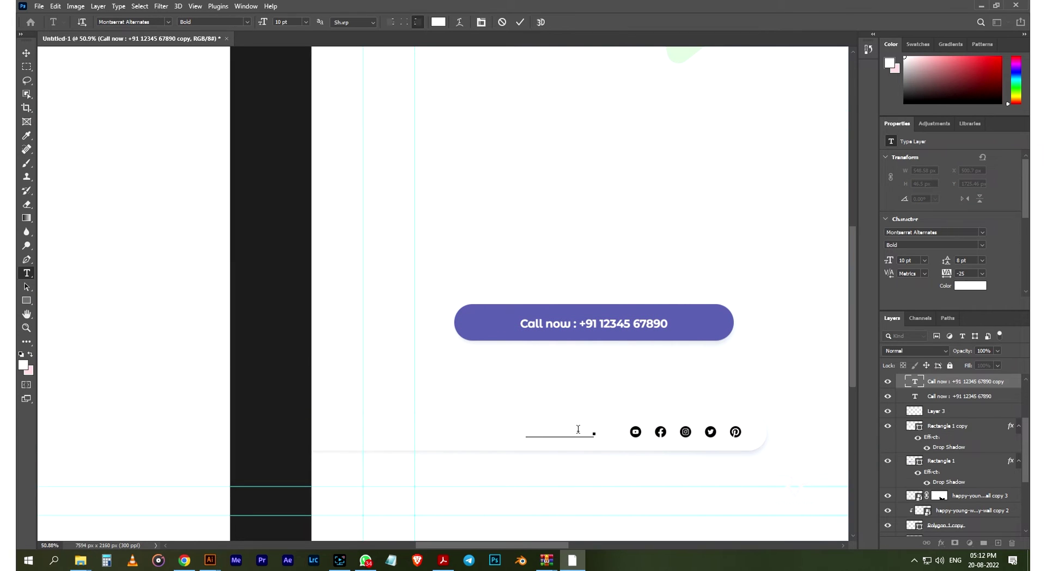
pyautogui.write('wwww.yourwebsite.com')
pyautogui.click(438, 22)
pyautogui.click(617, 122)
pyautogui.hotkey('ctrl', 'Return')
# Link the purple button shape layer with its Call now text layer.
pyautogui.press('v')
pyautogui.scroll(-2, 527, 308)
pyautogui.scroll(-1, 527, 307)
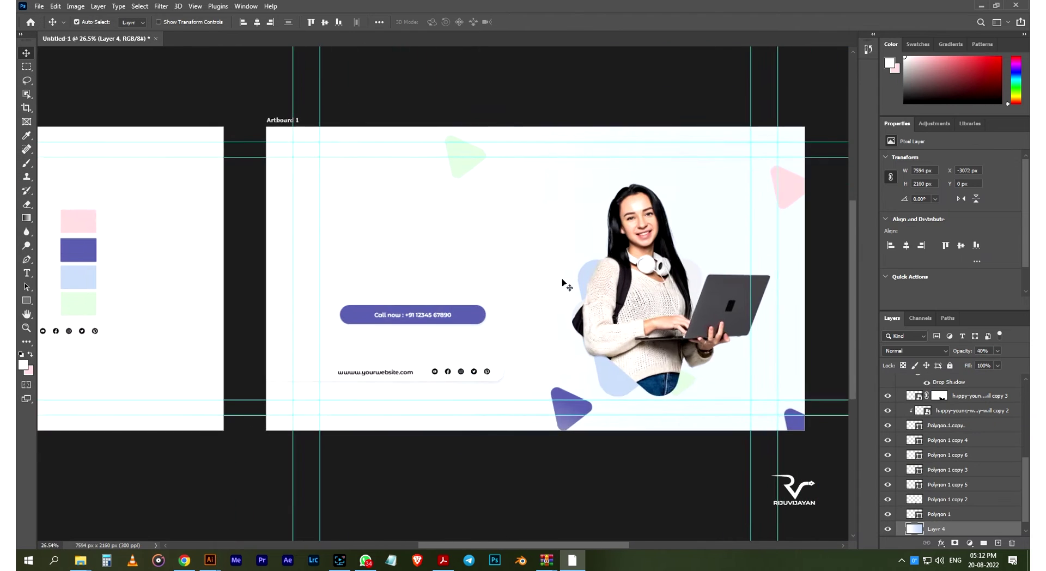
pyautogui.scroll(-1, 565, 284)
pyautogui.scroll(3, 514, 257)
pyautogui.click(476, 307)
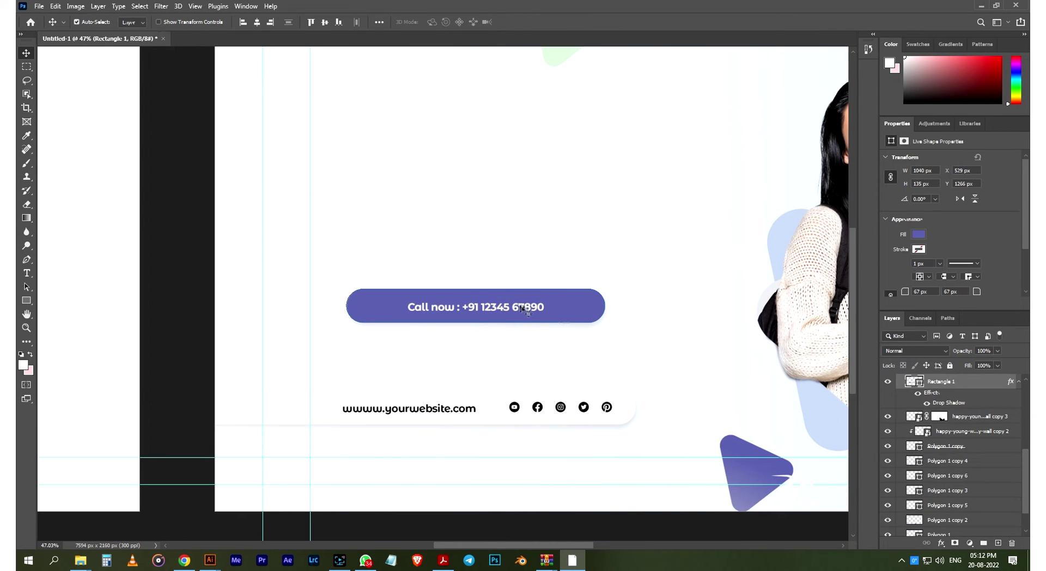
pyautogui.scroll(1, 954, 463)
pyautogui.rightClick(969, 445)
pyautogui.click(556, 311)
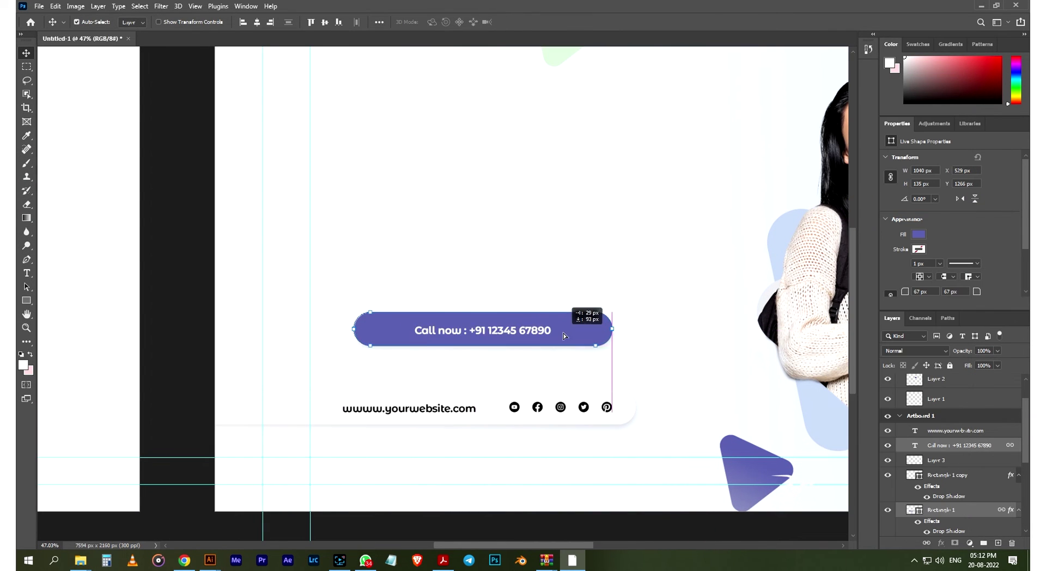
# Move the linked Call now button lower and clear the layer selection.
pyautogui.click(563, 332)
pyautogui.scroll(-1, 771, 357)
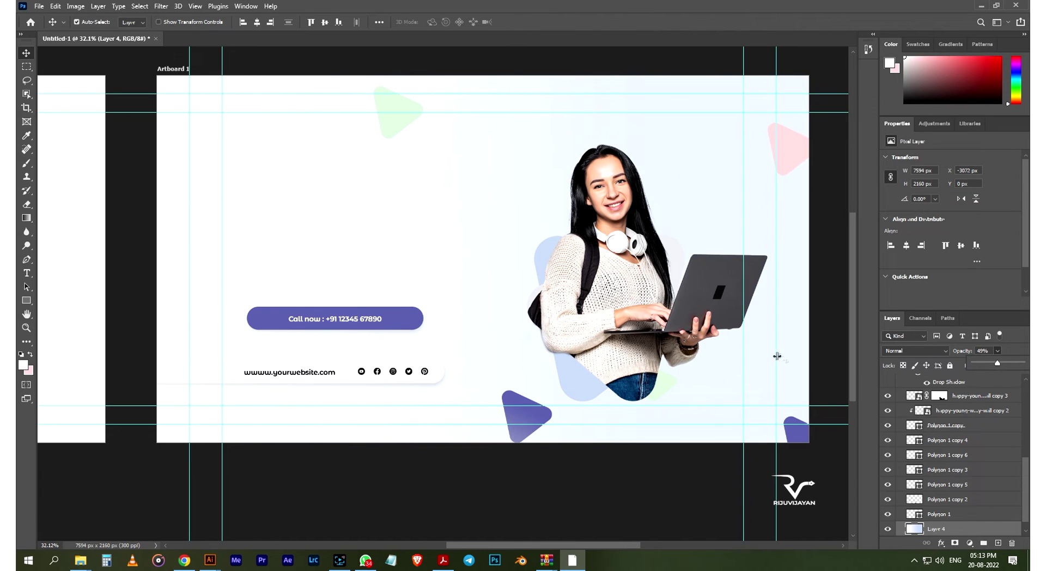
pyautogui.scroll(-2, 777, 355)
pyautogui.click(731, 275)
pyautogui.scroll(1, 616, 259)
pyautogui.scroll(3, 626, 456)
pyautogui.scroll(-3, 523, 177)
pyautogui.click(654, 331)
pyautogui.scroll(3, 654, 331)
pyautogui.scroll(-3, 371, 267)
# Add a lorem ipsum paragraph box above the button with 18 pt leading.
pyautogui.press('t')
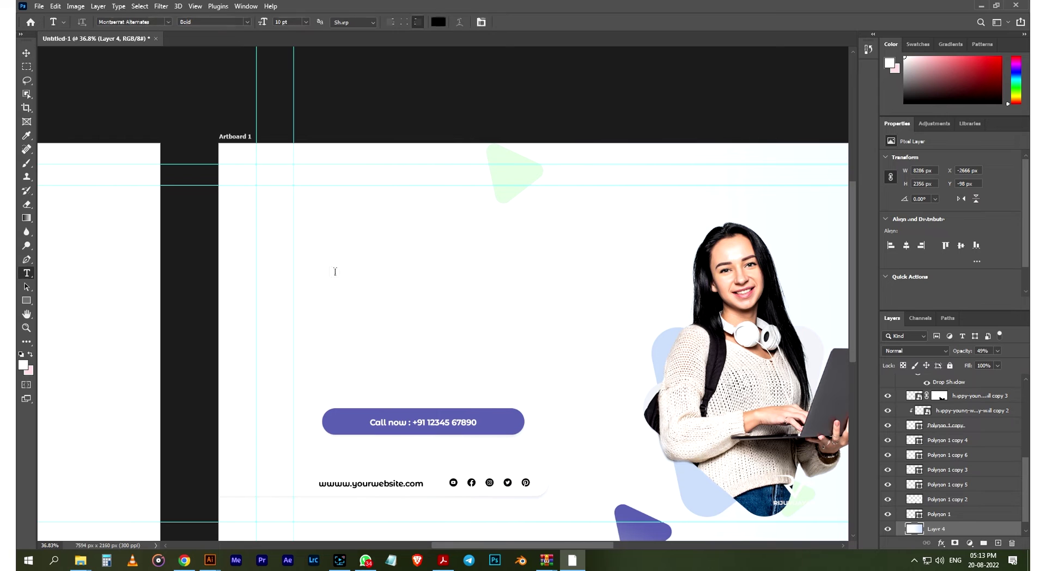
pyautogui.moveTo(322, 278); pyautogui.dragTo(524, 400)
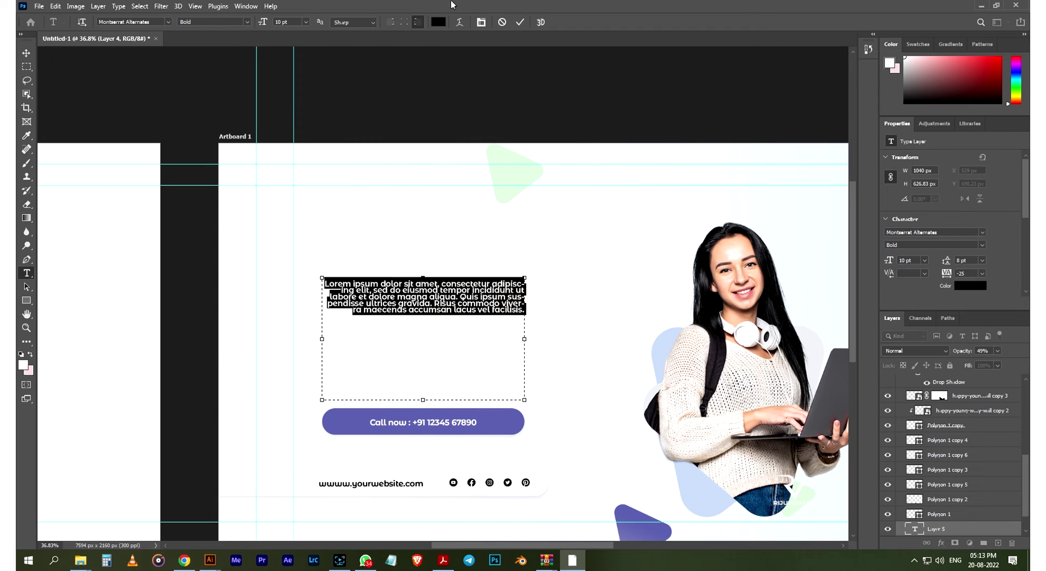
pyautogui.click(481, 22)
pyautogui.click(828, 98)
pyautogui.write('18')
pyautogui.click(520, 22)
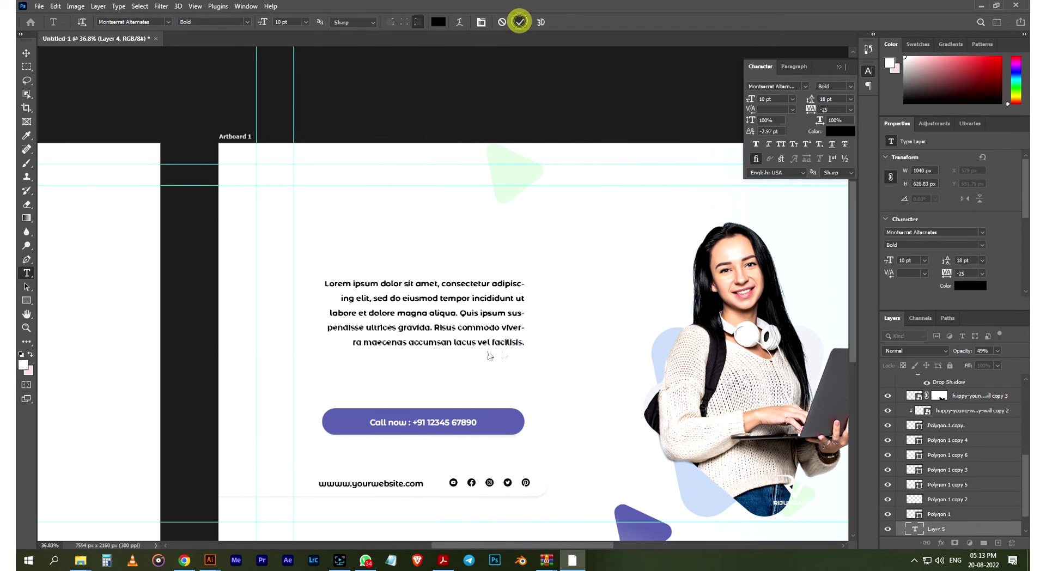
# Start a new heading text line above the paragraph.
pyautogui.click(24, 52)
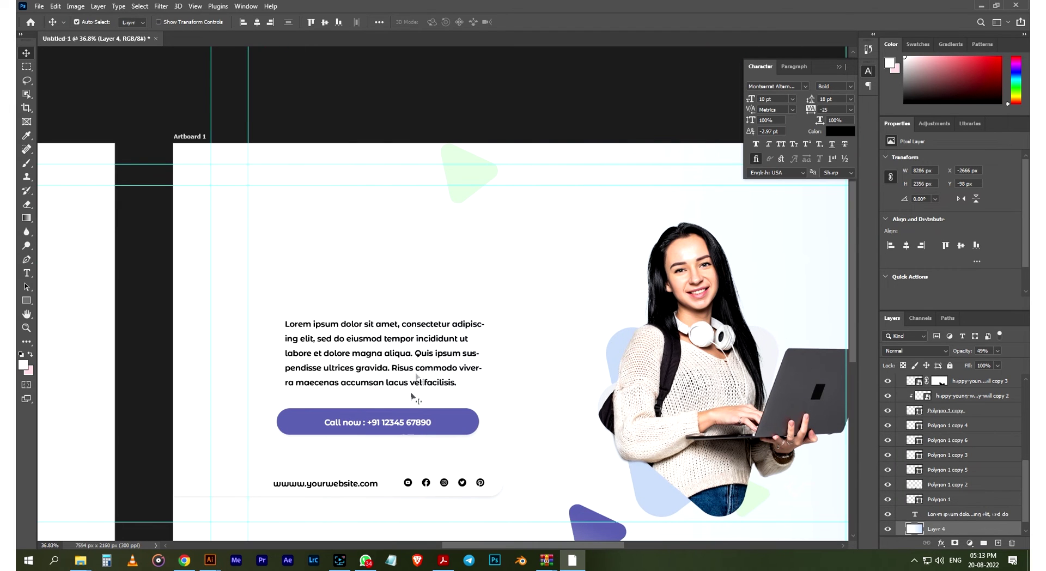
pyautogui.press('t')
pyautogui.click(305, 246)
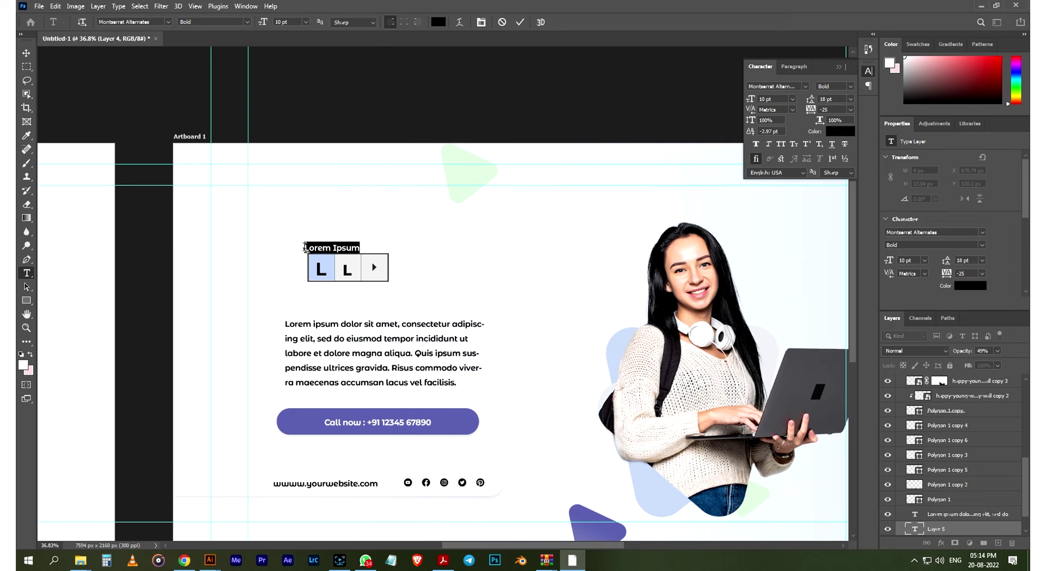
# Retype the placeholder heading as 'E-learning' in Helvetica Bold.
pyautogui.tripleClick(334, 247)
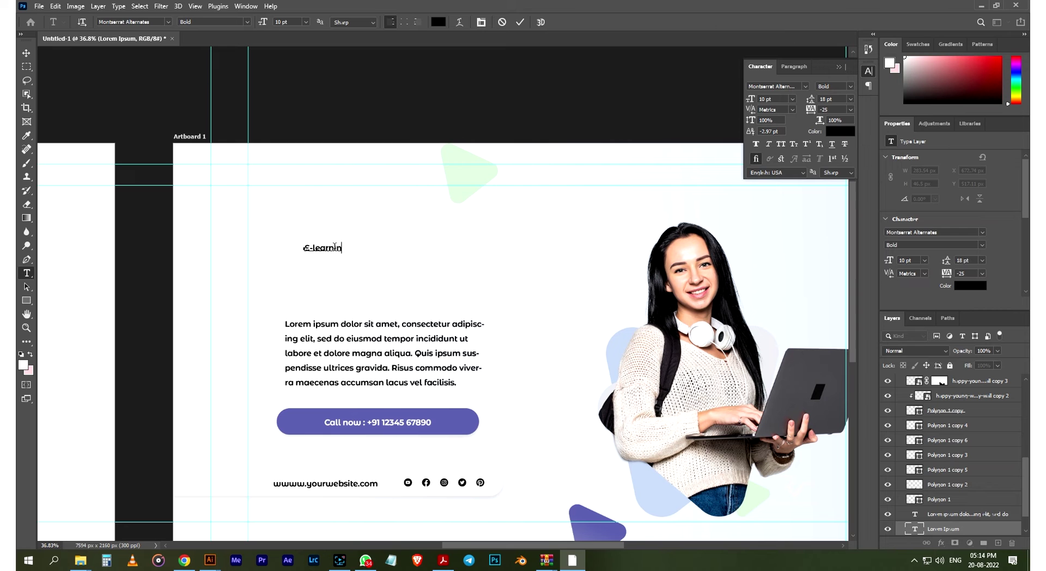
pyautogui.write('g')
pyautogui.hotkey('ctrl', 'Return')
pyautogui.write('helv')
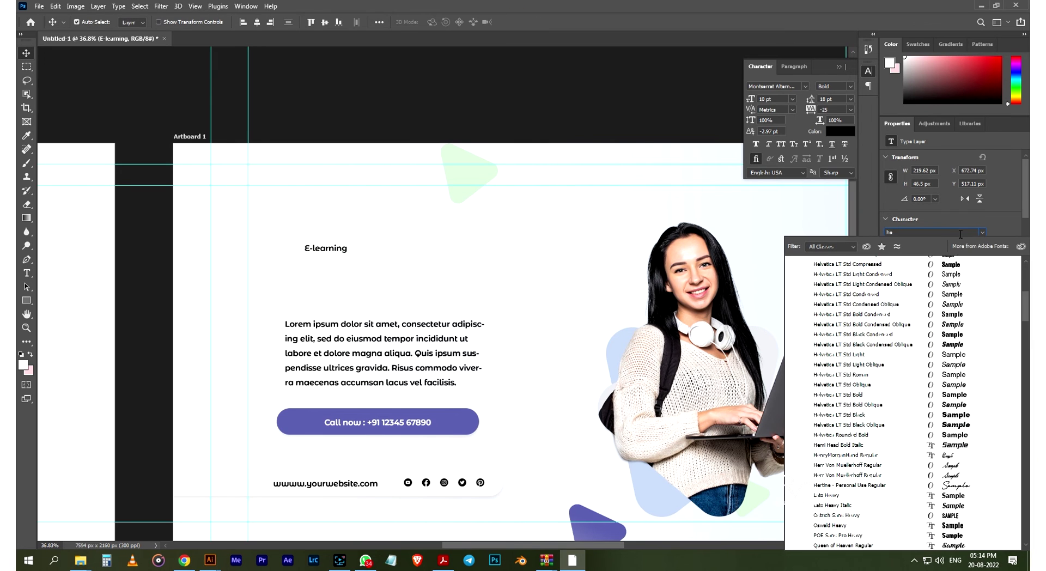
pyautogui.click(830, 284)
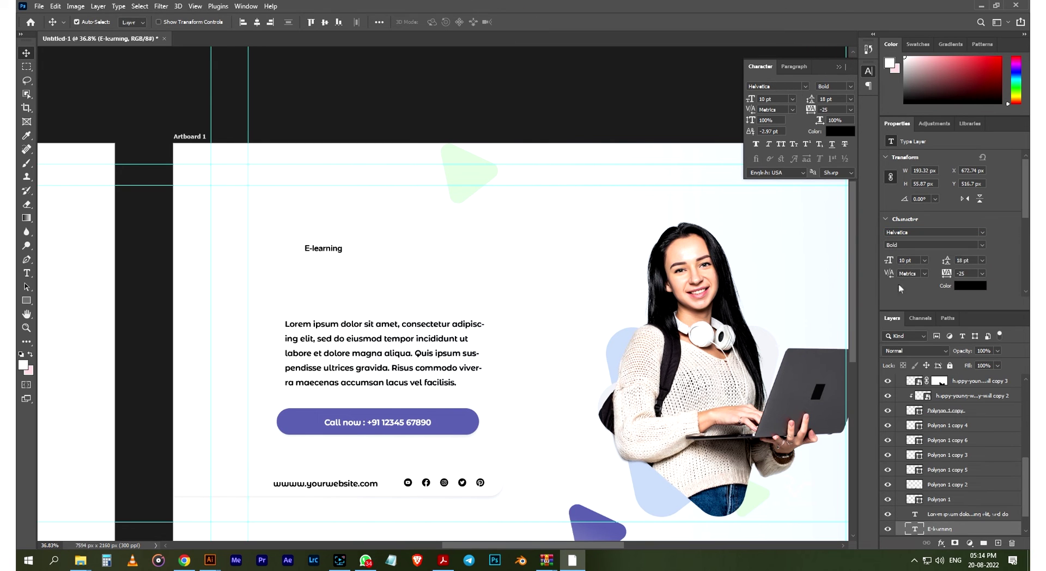
# Scale the E-learning heading up about five times and confirm the resize.
pyautogui.hotkey('ctrl', 't')
pyautogui.moveTo(344, 254)
pyautogui.mouseDown()
pyautogui.moveTo(497, 300)
pyautogui.moveTo(454, 291)
pyautogui.mouseUp()
pyautogui.click(539, 22)
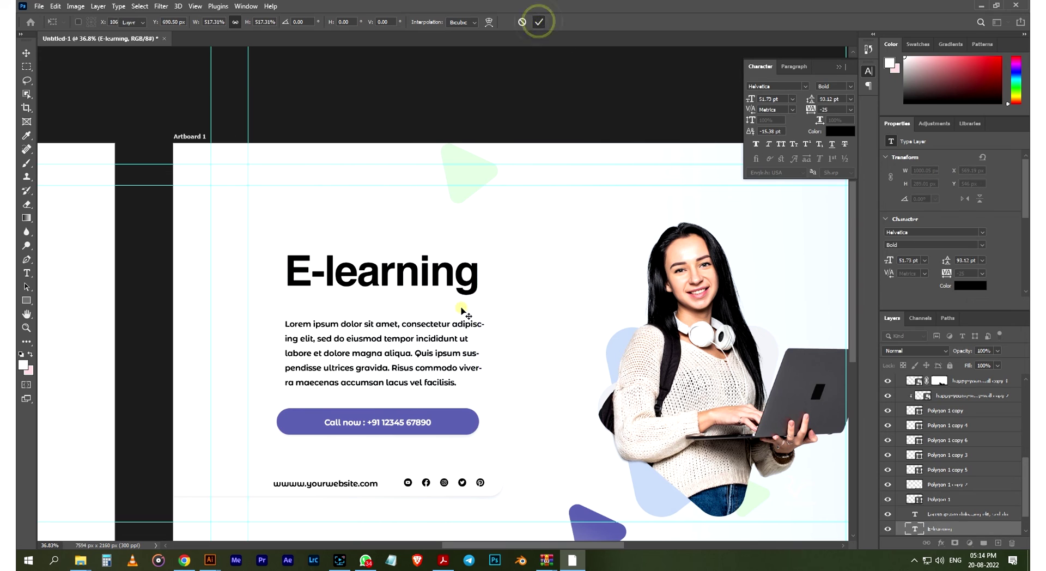
pyautogui.scroll(-5, 462, 310)
pyautogui.scroll(2, 492, 438)
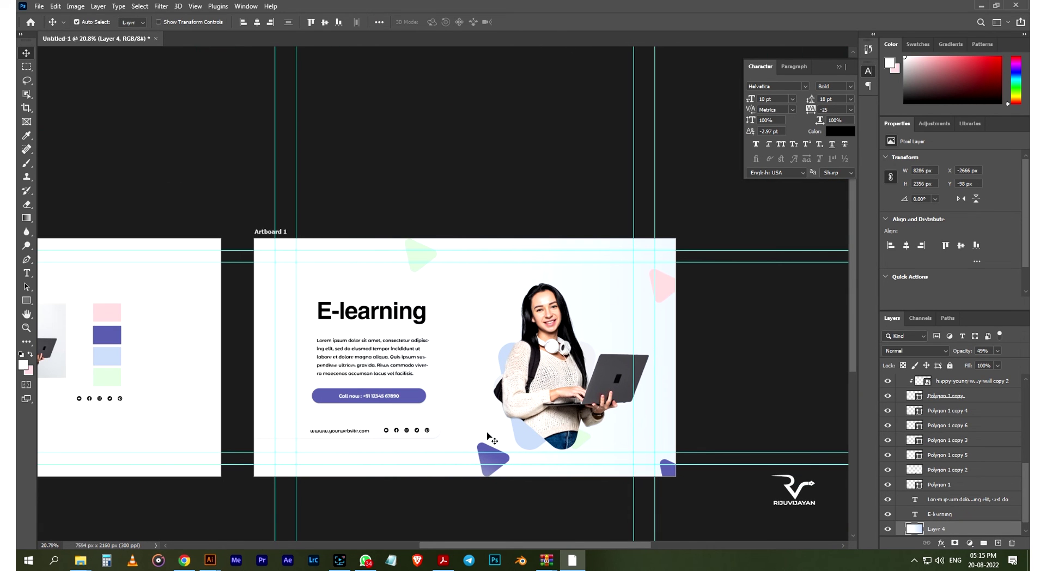
pyautogui.scroll(1, 488, 435)
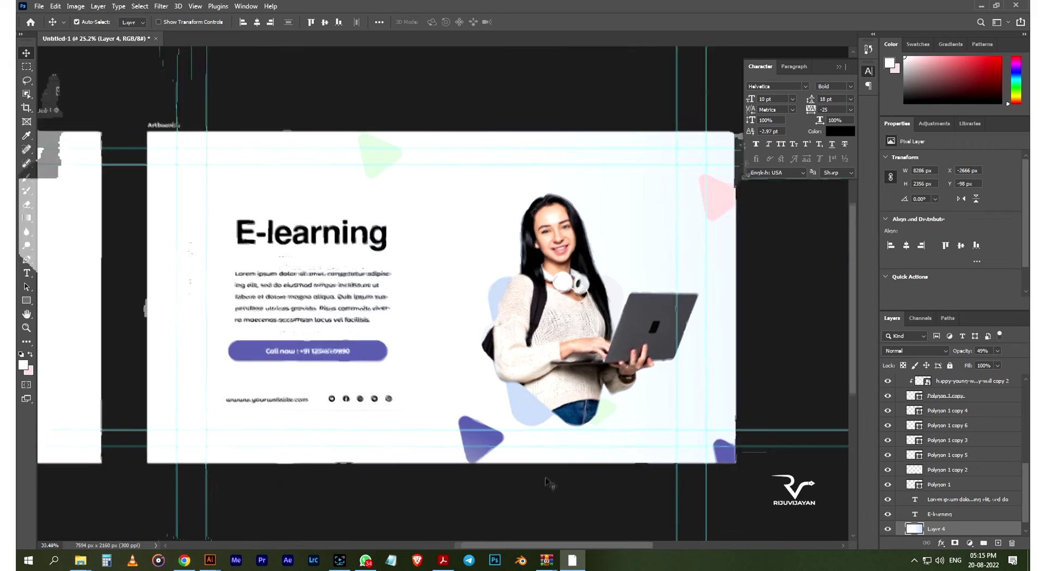
pyautogui.scroll(-1, 343, 363)
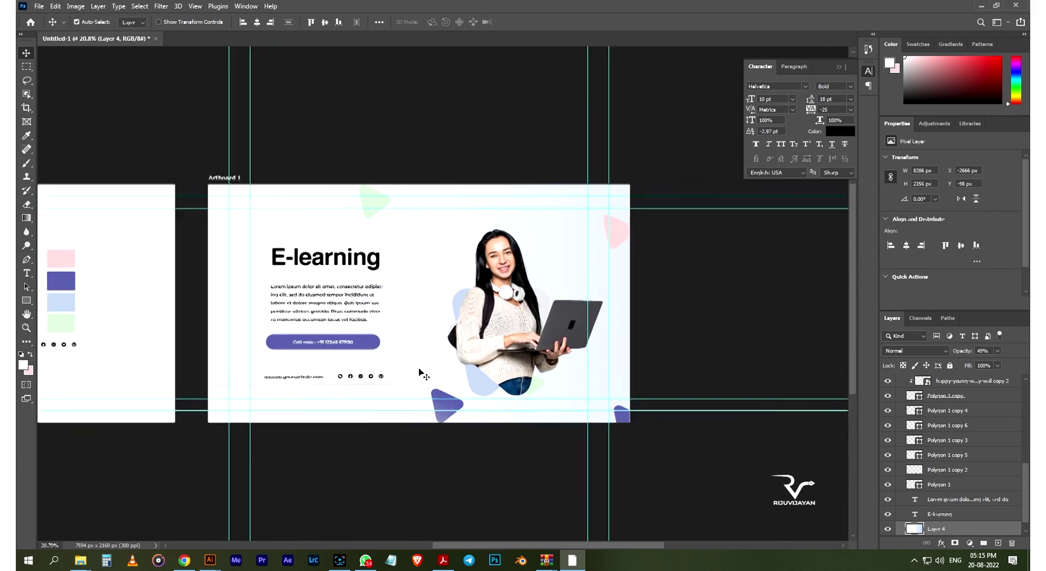